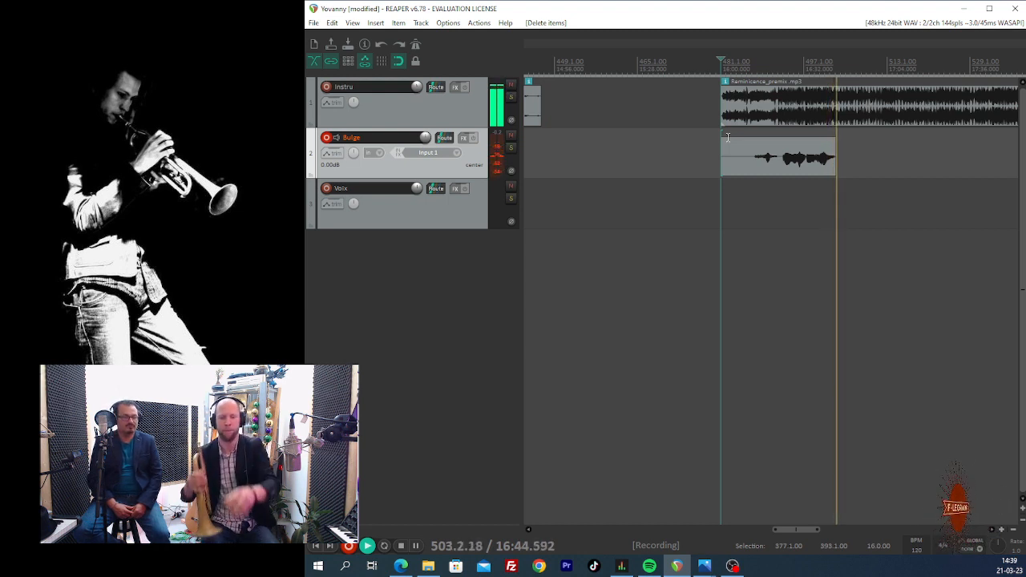
Step: Stop recording at about measure 503, save the recorded Bulge file, and play back the take from its middle
{"action": "key", "text": "space"}
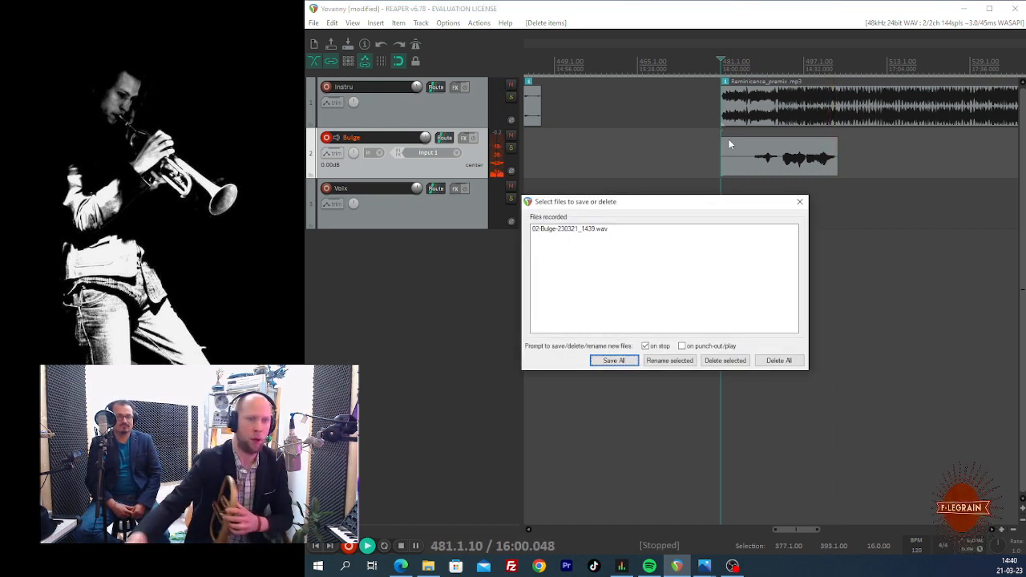
{"action": "left_click", "coordinate": [608, 360]}
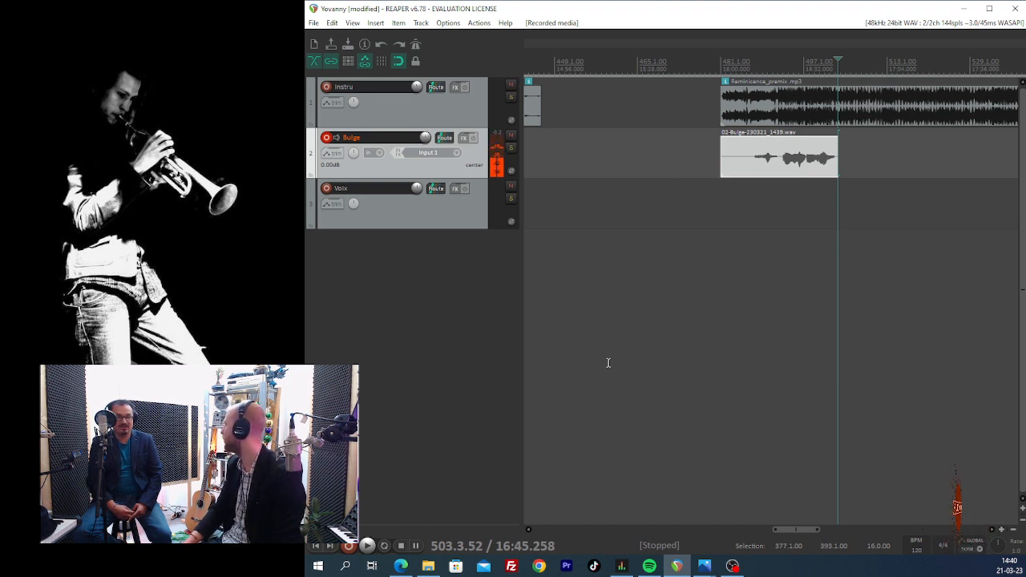
{"action": "left_click", "coordinate": [754, 197]}
{"action": "key", "text": "space"}
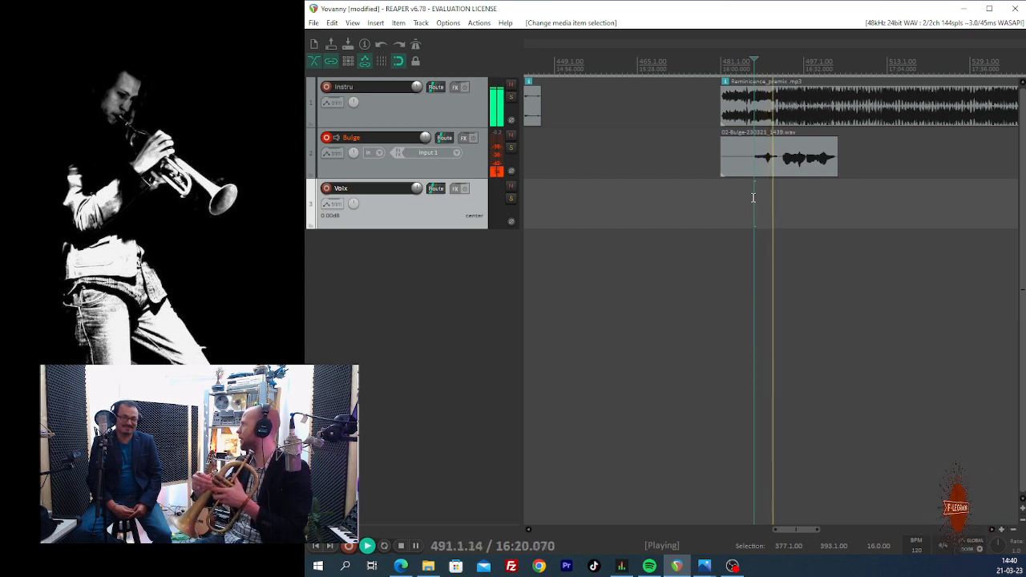
{"action": "key", "text": "space"}
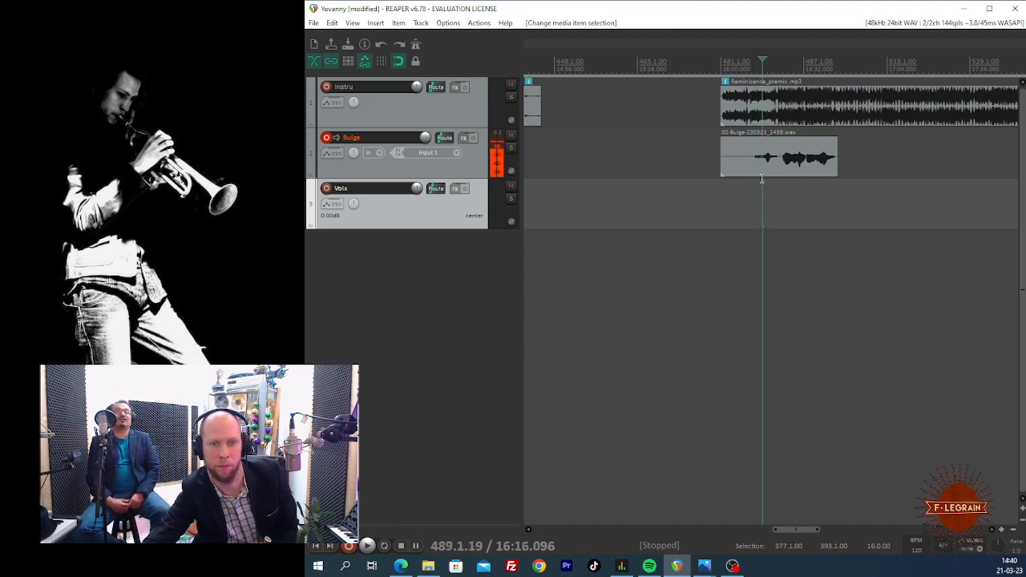
Step: Delete the take on the Bulge track, then record and save a replacement running from about measure 481 to 505
{"action": "left_click", "coordinate": [733, 166]}
{"action": "key", "text": "Delete"}
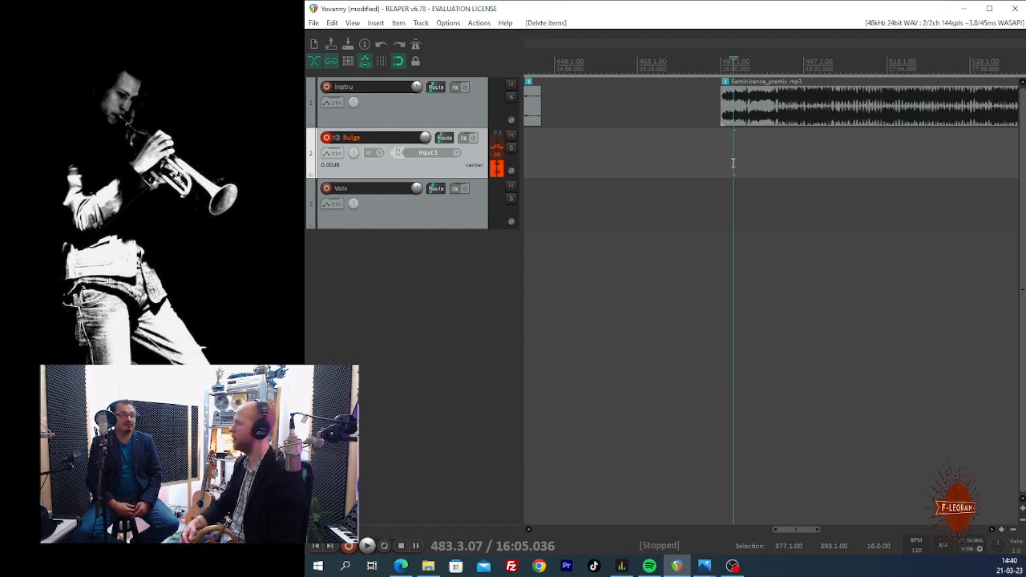
{"action": "left_click", "coordinate": [730, 149]}
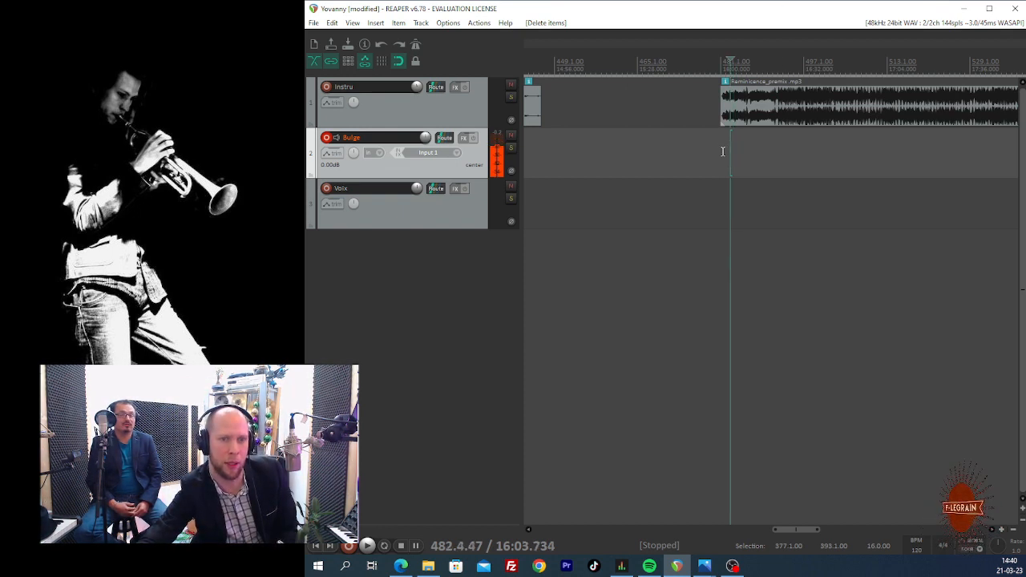
{"action": "left_click", "coordinate": [723, 151]}
{"action": "key", "text": "ctrl+r"}
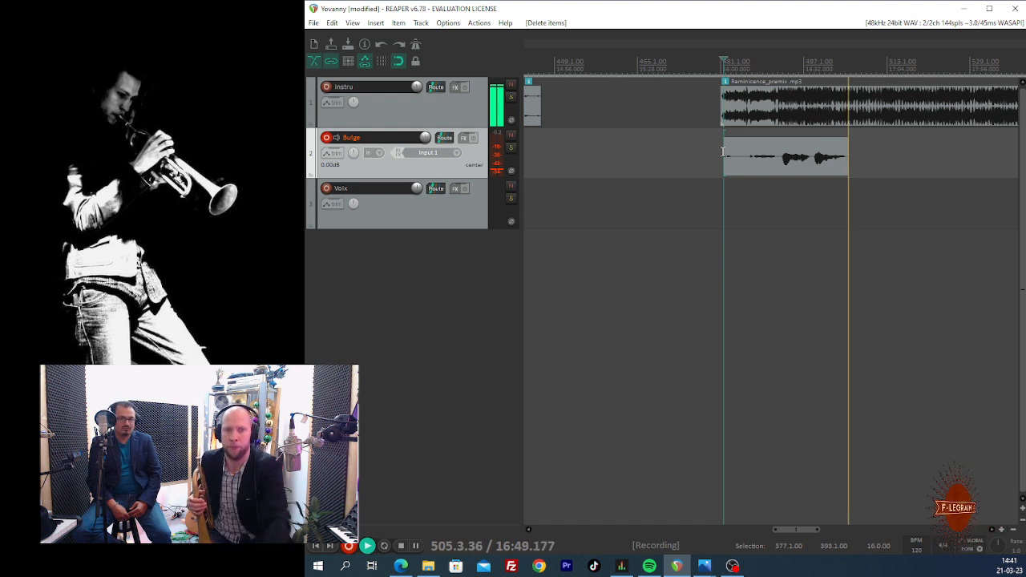
{"action": "key", "text": "space"}
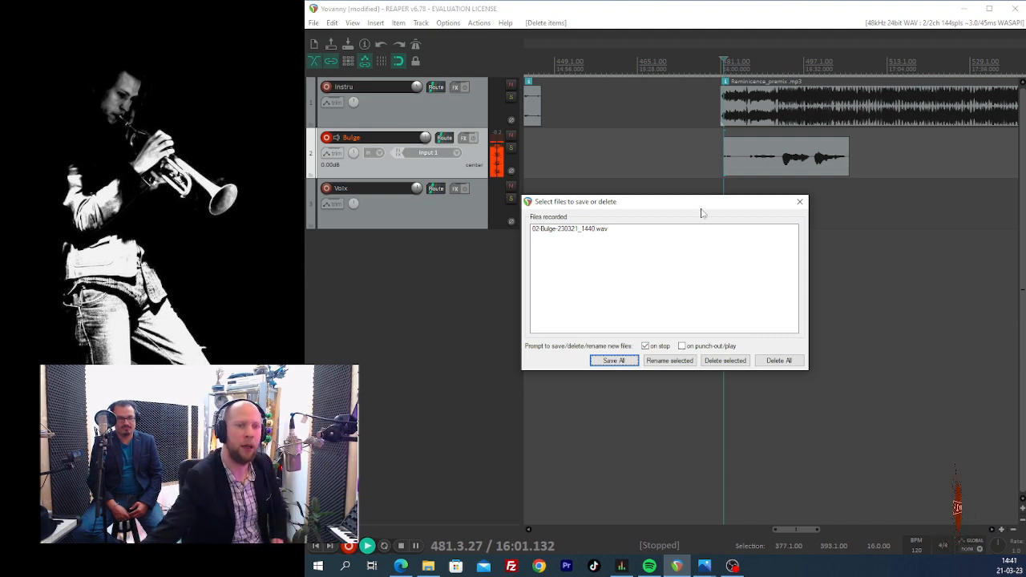
{"action": "left_click", "coordinate": [613, 361]}
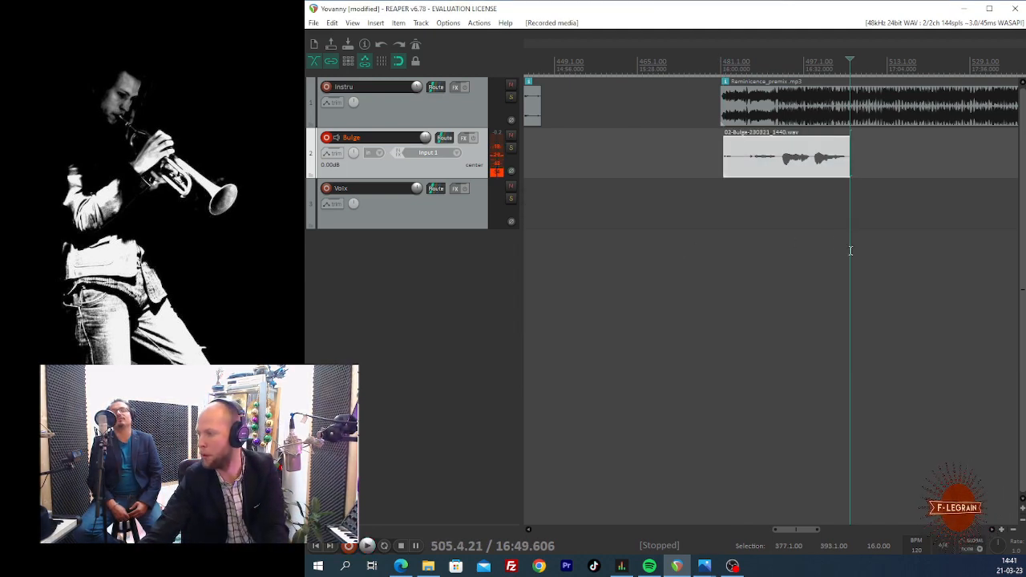
Step: Play back the new Bulge take with the instrumental from about measure 482 to check the performance
{"action": "left_click", "coordinate": [778, 198]}
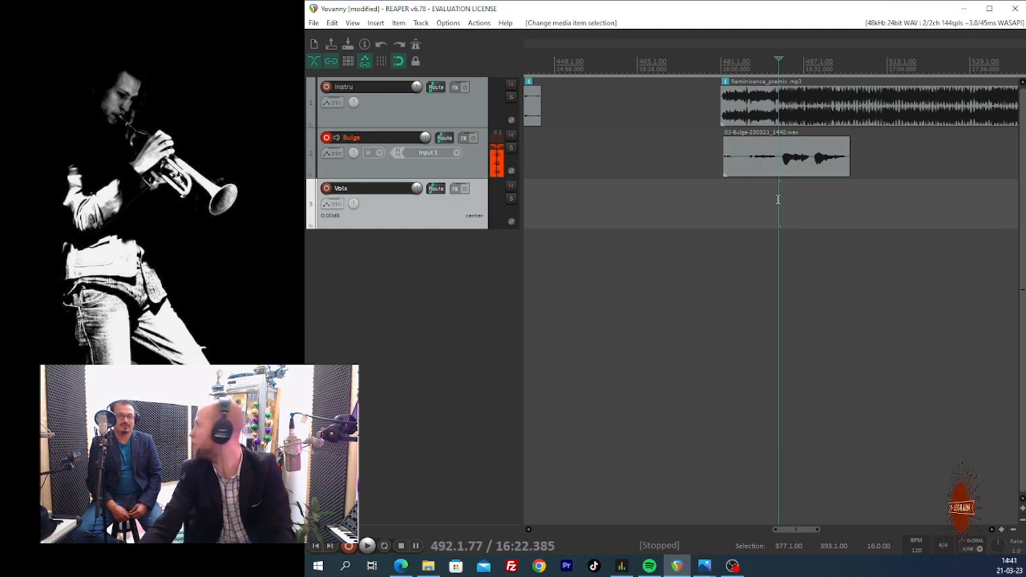
{"action": "left_click", "coordinate": [726, 200]}
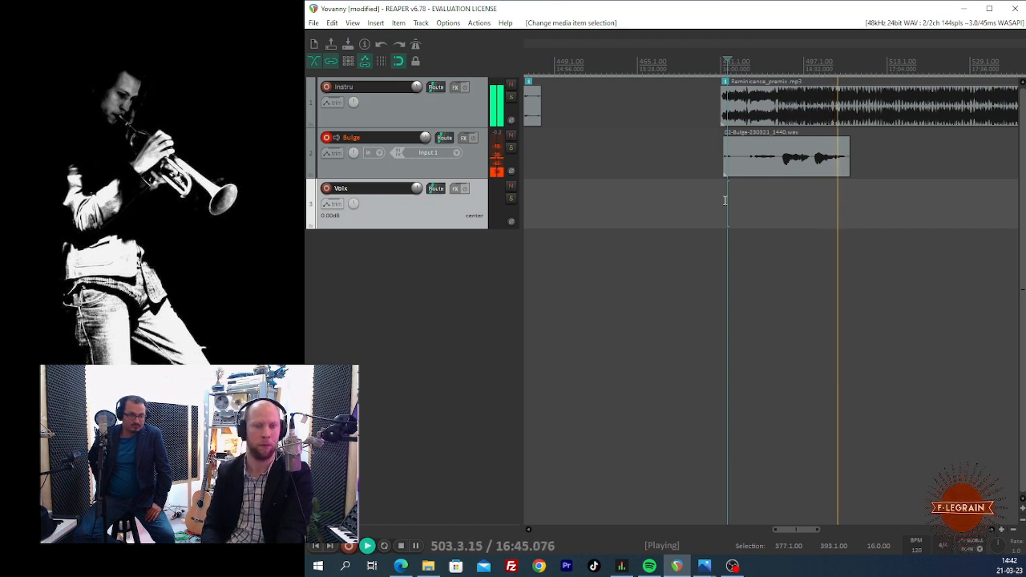
{"action": "key", "text": "space"}
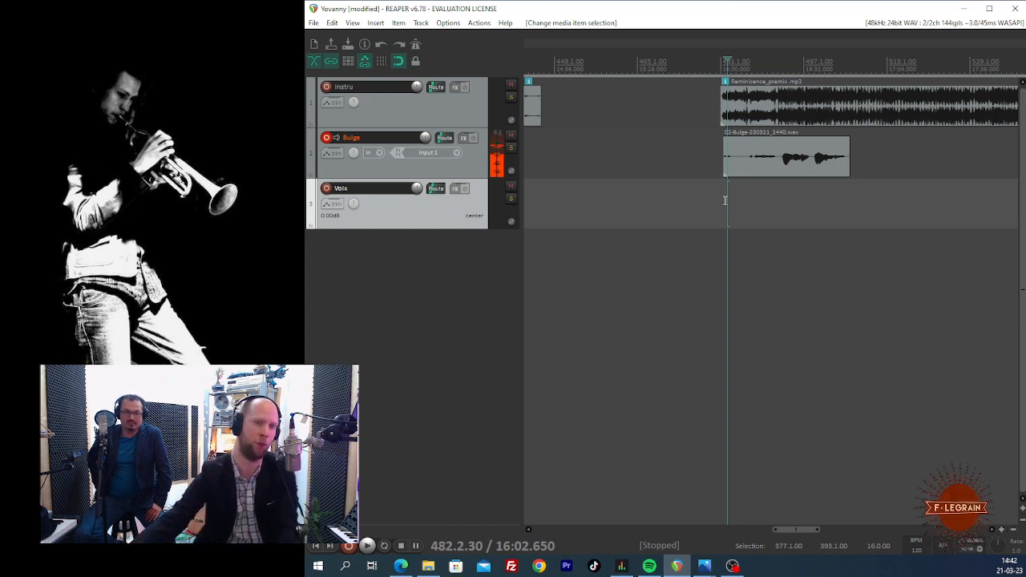
Step: Record another Bulge take over the existing one from 481.3.27 to about measure 528 and save the file
{"action": "left_click", "coordinate": [851, 152]}
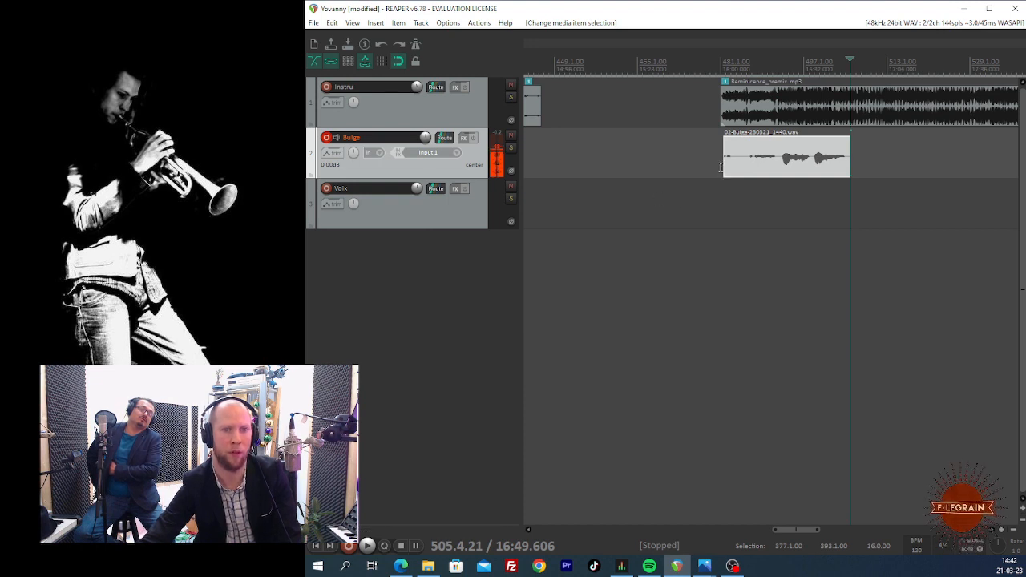
{"action": "left_click", "coordinate": [852, 165]}
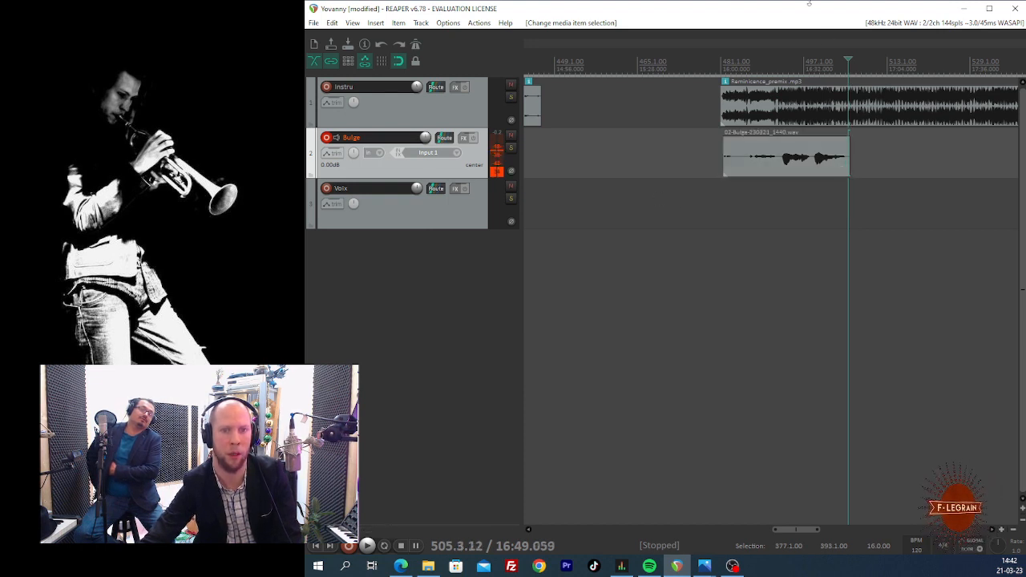
{"action": "left_click", "coordinate": [819, 61]}
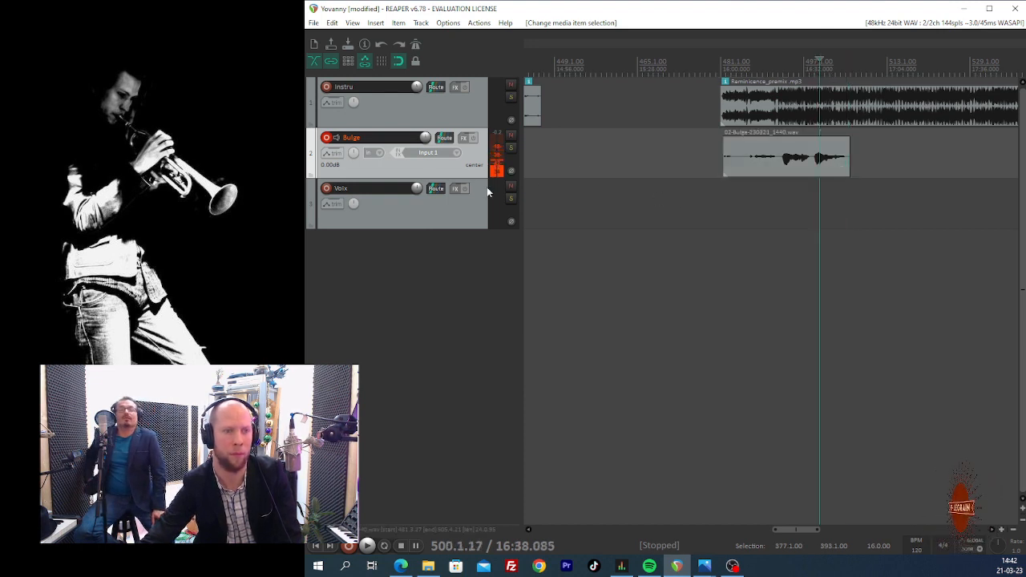
{"action": "left_click", "coordinate": [722, 172]}
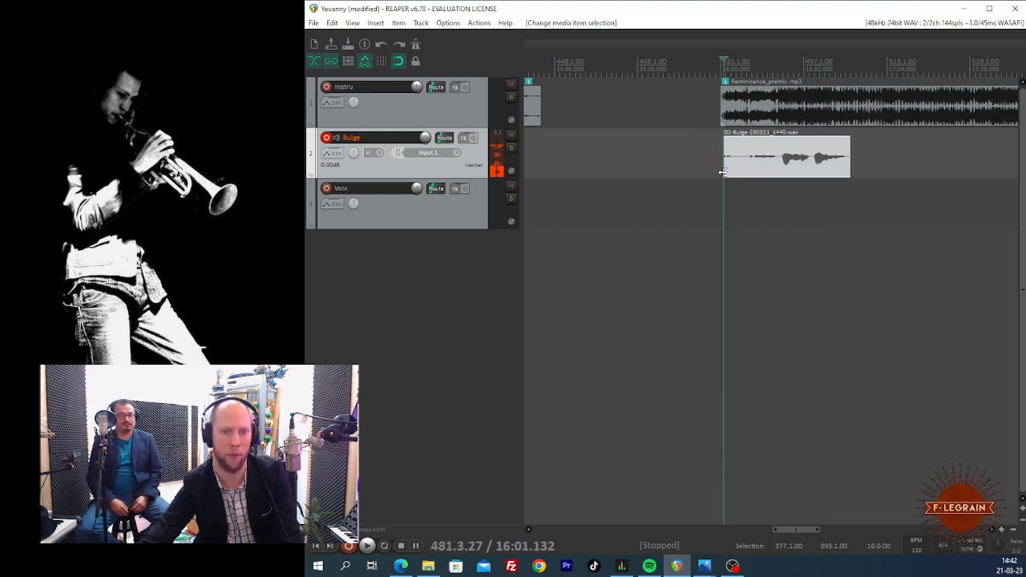
{"action": "key", "text": "ctrl+r"}
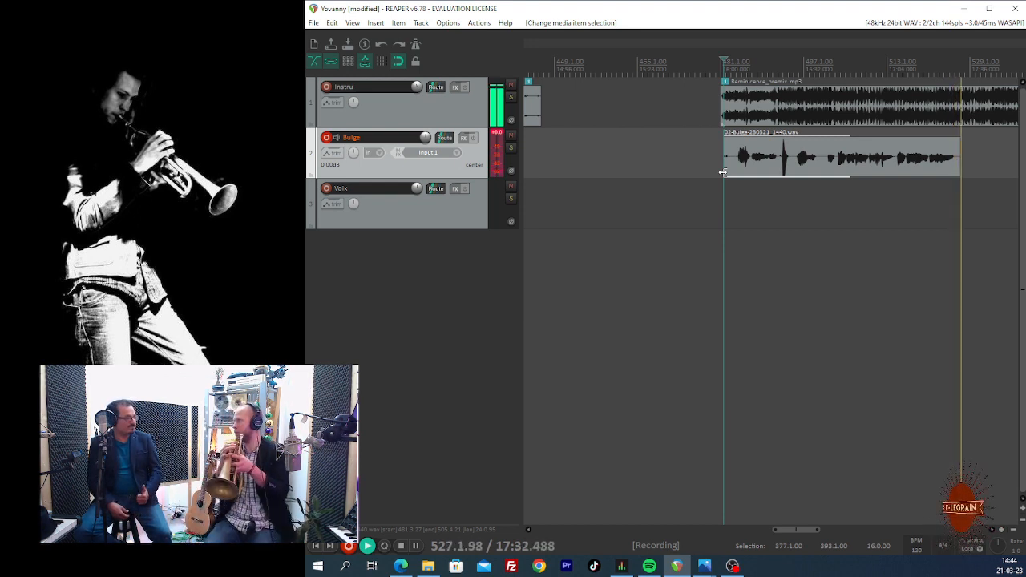
{"action": "key", "text": "space"}
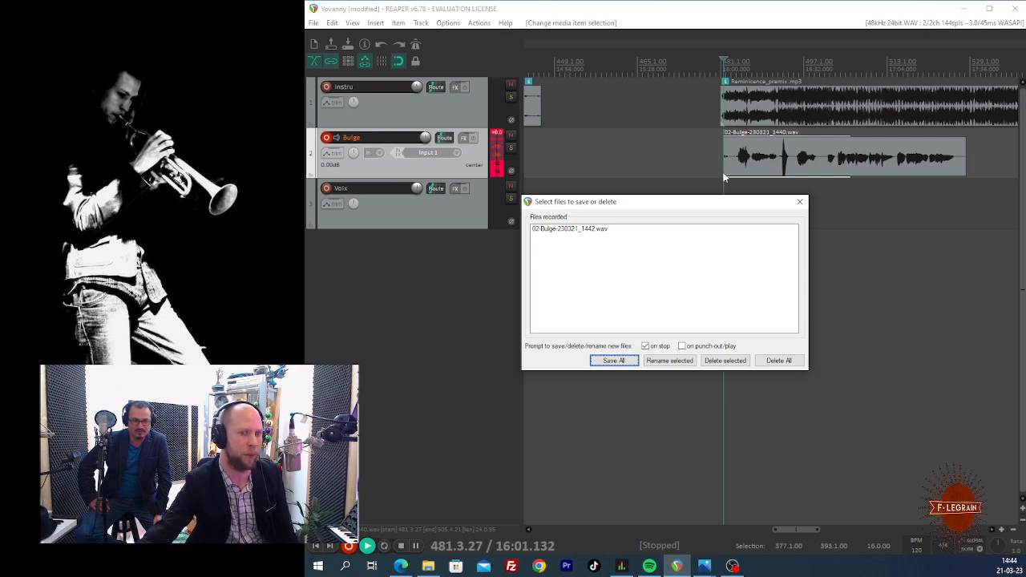
{"action": "left_click", "coordinate": [614, 361]}
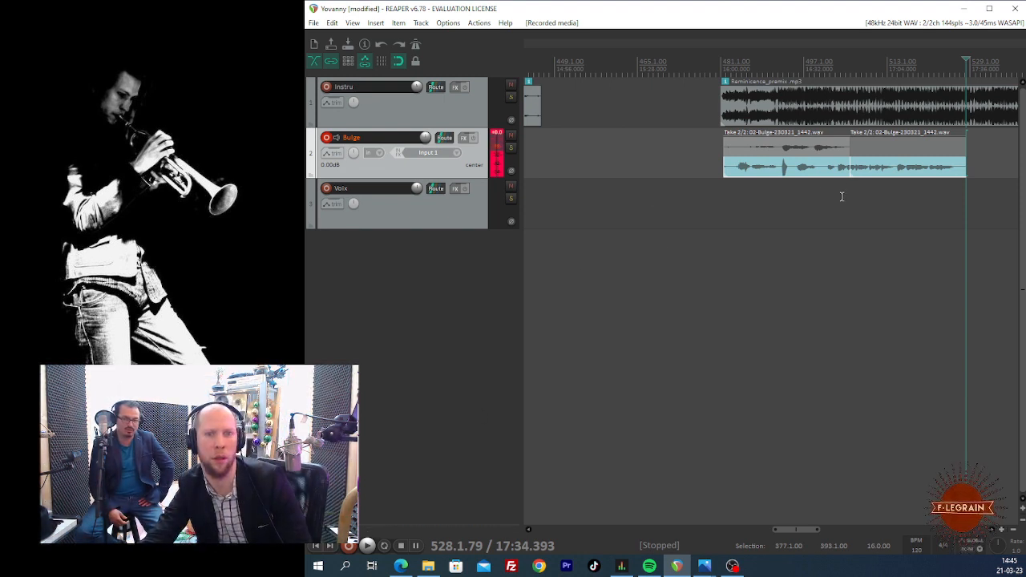
Step: Listen back to the longer Bulge take against the instrumental, starting at 482.1.00
{"action": "left_click", "coordinate": [725, 190]}
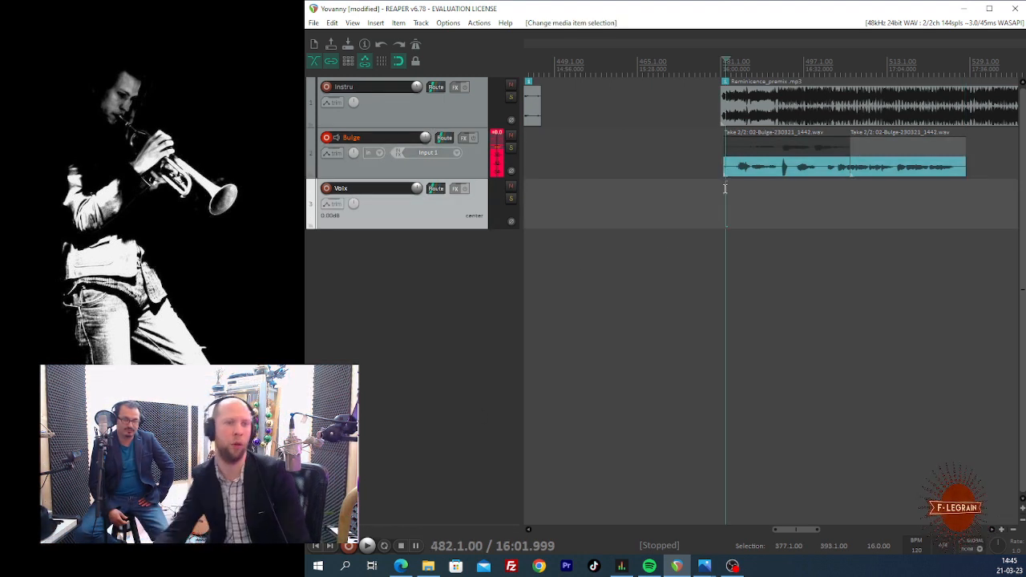
{"action": "key", "text": "space"}
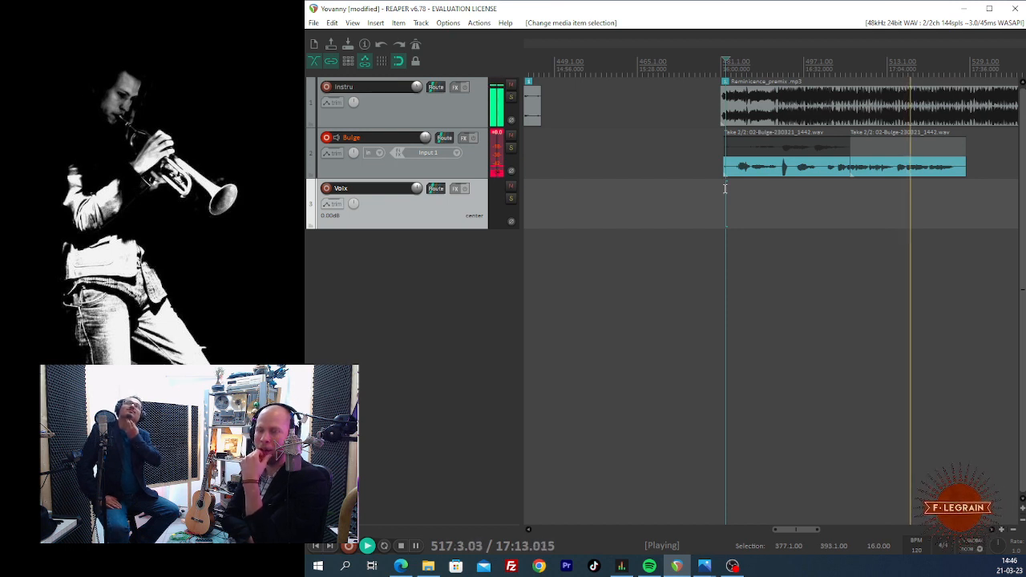
{"action": "key", "text": "space"}
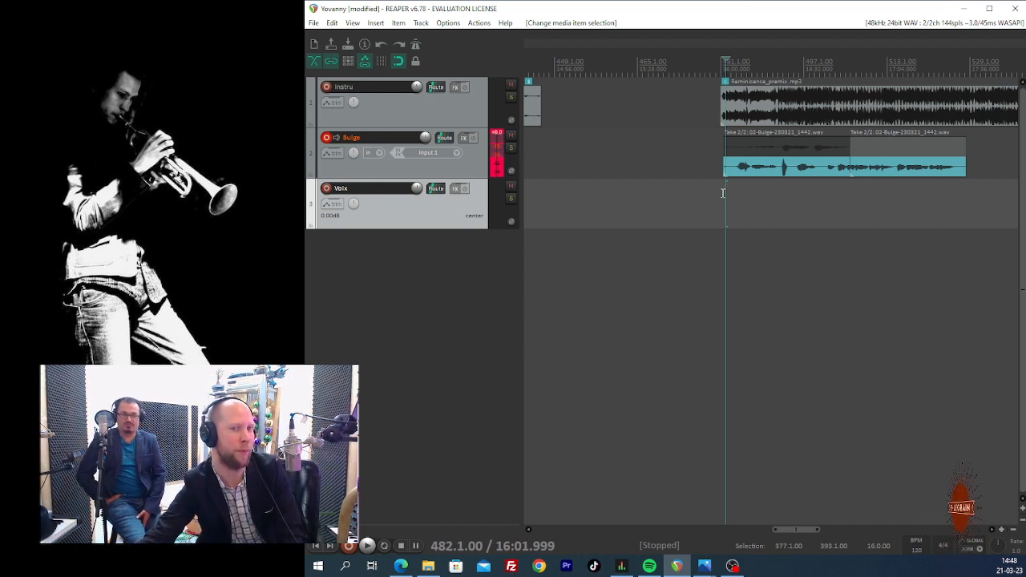
Step: Record a third Bulge take from 481.3.70 to about measure 505 and save the recorded file
{"action": "left_click", "coordinate": [728, 186]}
{"action": "left_click_drag", "start_coordinate": [728, 186], "coordinate": [722, 187]}
{"action": "left_click", "coordinate": [723, 186]}
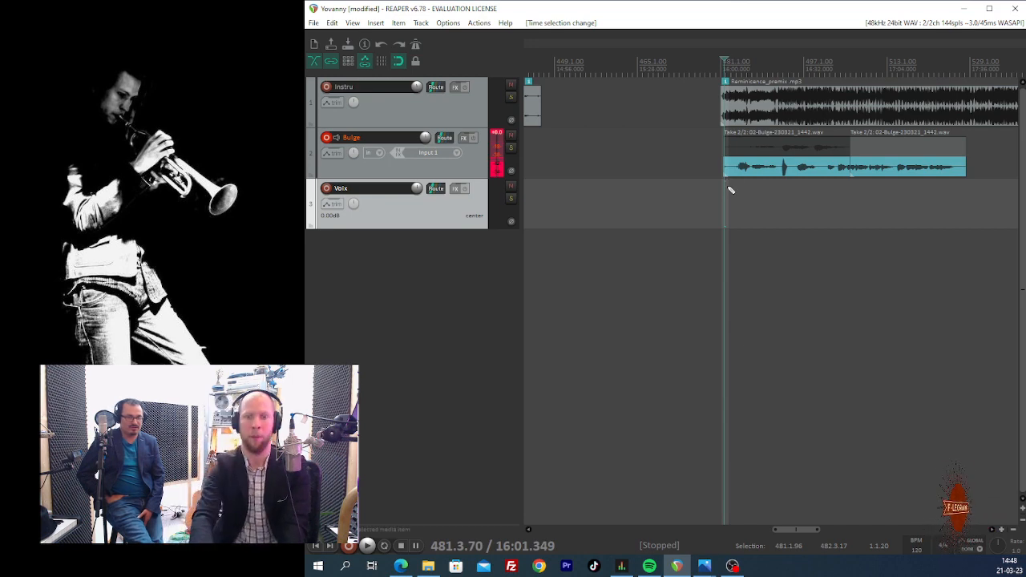
{"action": "key", "text": "ctrl+r"}
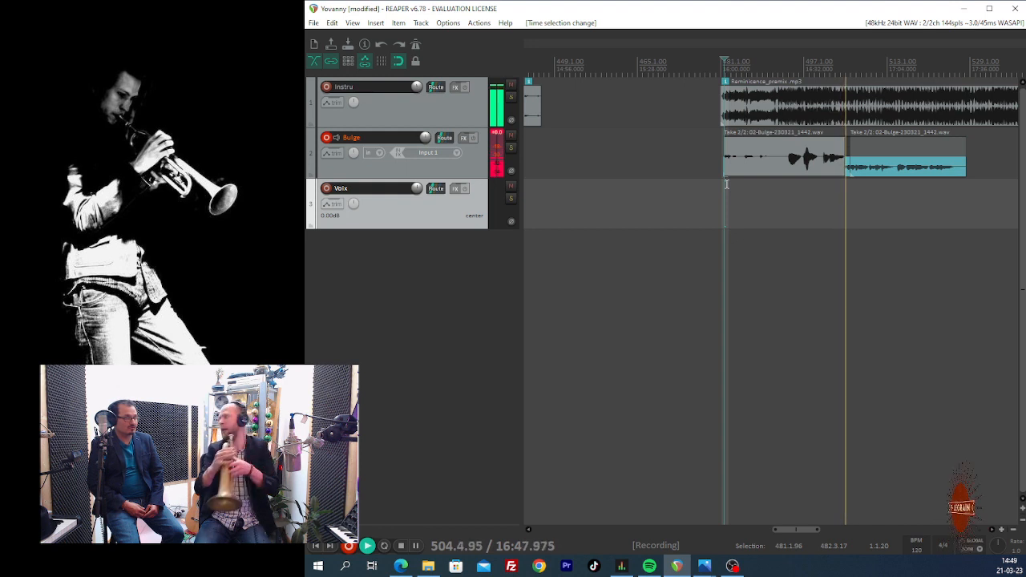
{"action": "key", "text": "space"}
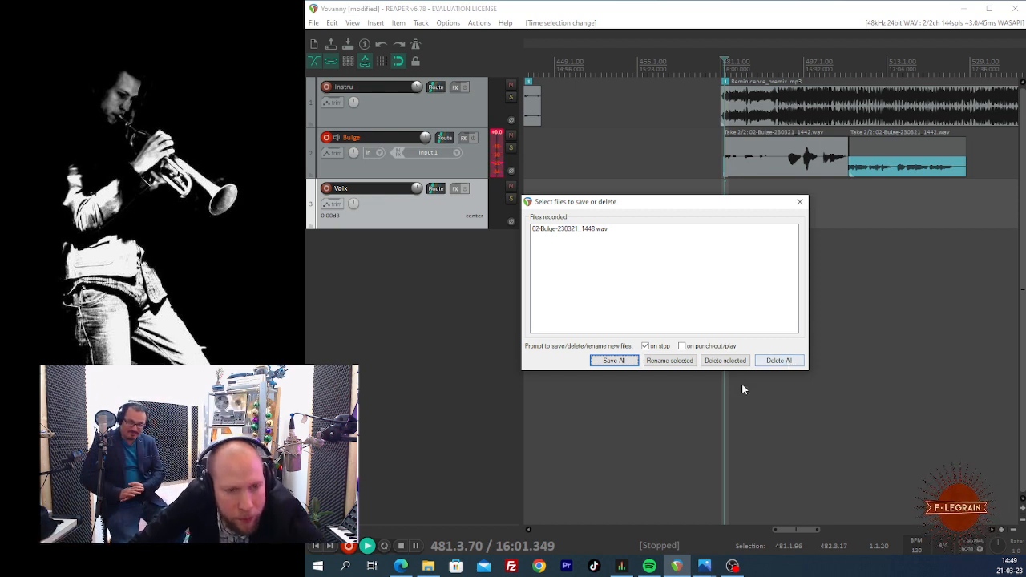
{"action": "left_click", "coordinate": [635, 362]}
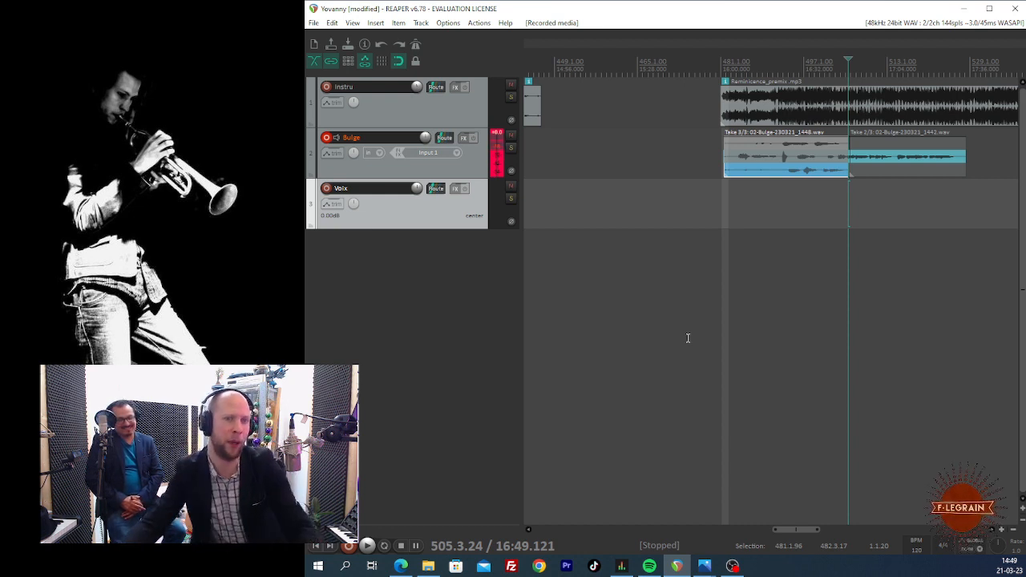
Step: Record a fourth Bulge take from 481.3.70, continuing to about measure 526, and save it
{"action": "left_click", "coordinate": [721, 171]}
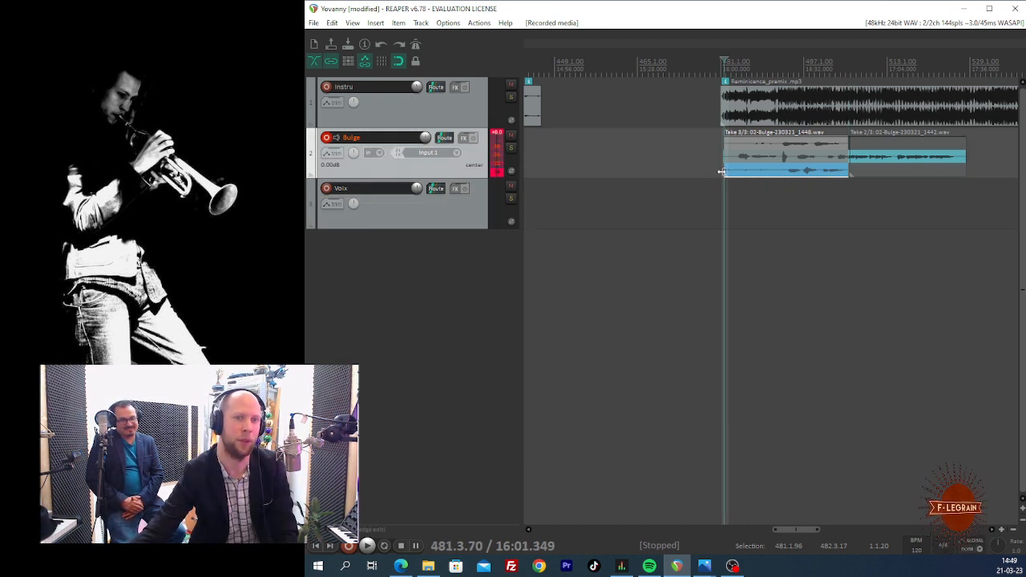
{"action": "key", "text": "ctrl+r"}
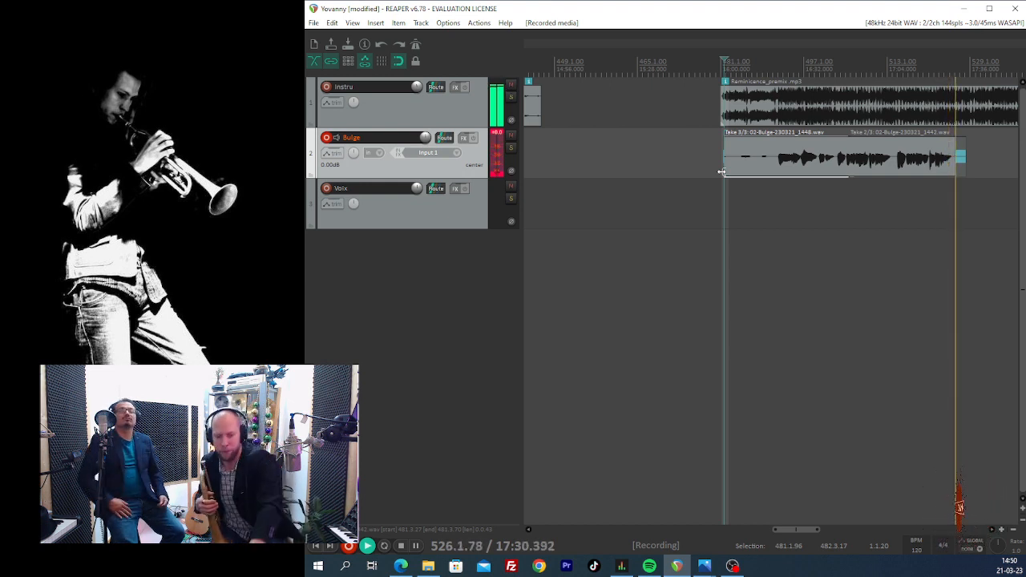
{"action": "key", "text": "space"}
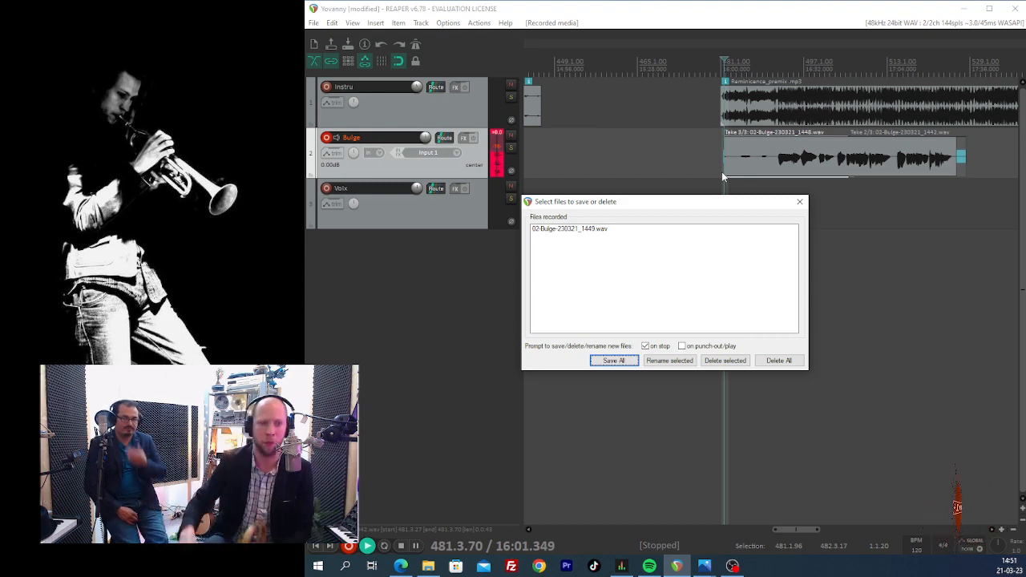
{"action": "left_click", "coordinate": [634, 361]}
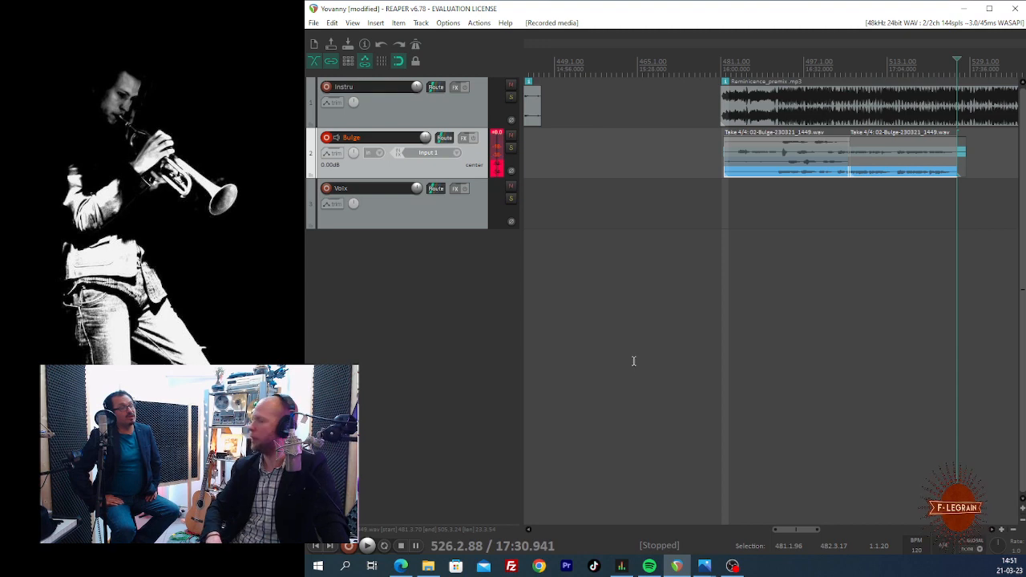
Step: Record a new Bulge take over the next passage, from about measure 540 to measure 572, and save the recorded file
{"action": "scroll", "coordinate": [944, 206], "scroll_direction": "up", "scroll_amount": 2}
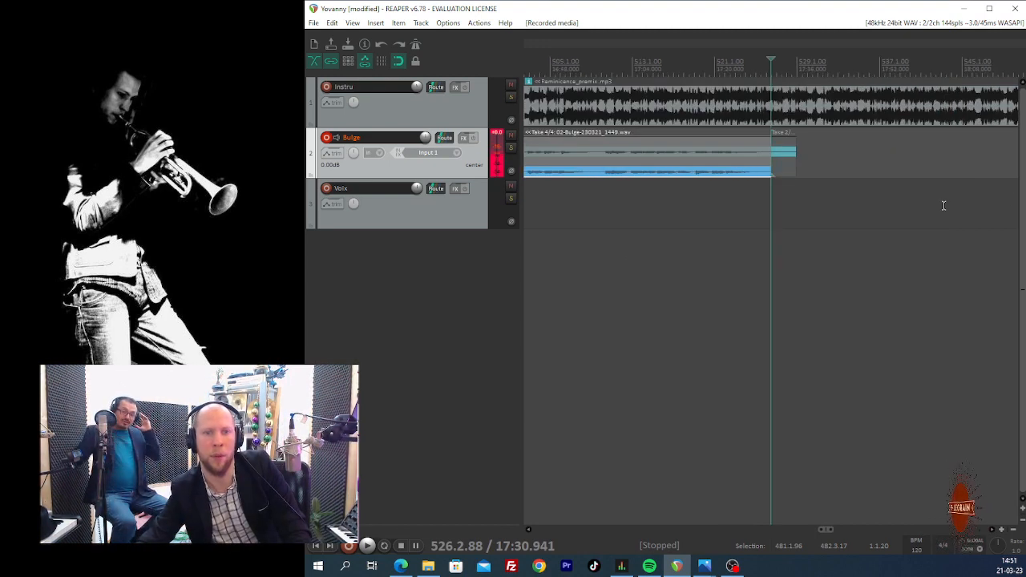
{"action": "scroll", "coordinate": [944, 205], "scroll_direction": "down", "scroll_amount": 6}
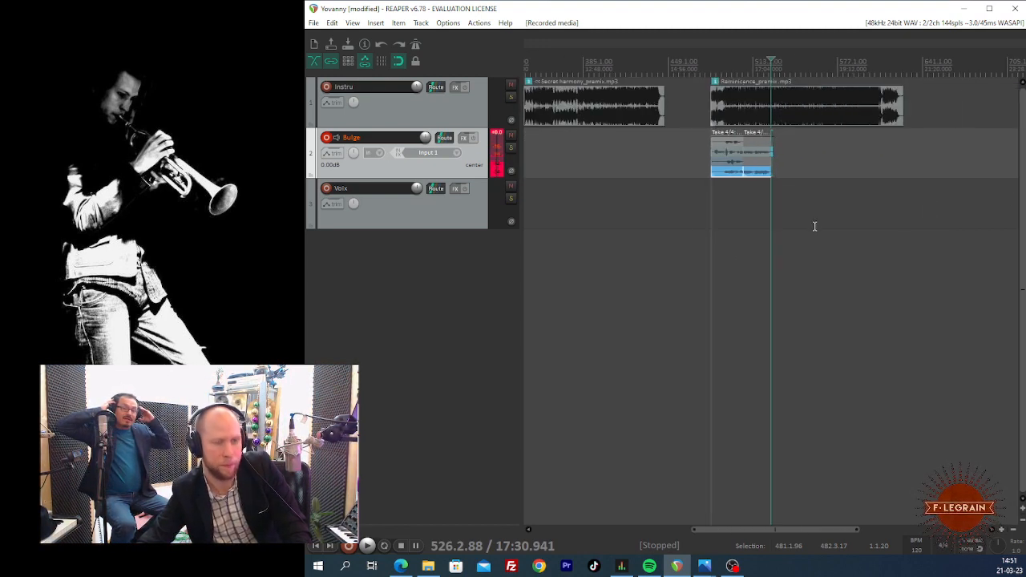
{"action": "left_click", "coordinate": [796, 172]}
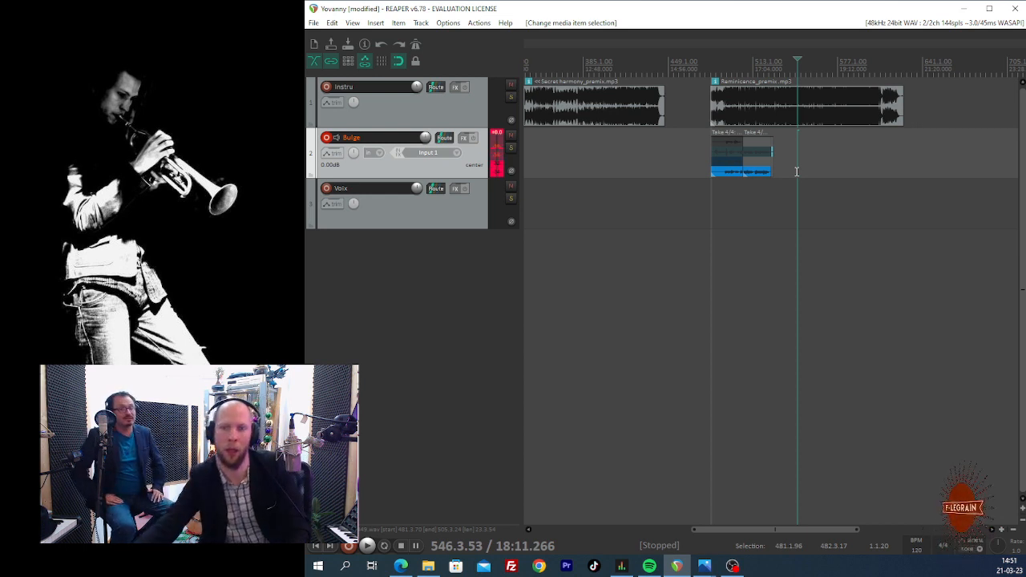
{"action": "key", "text": "space"}
{"action": "left_click", "coordinate": [786, 157]}
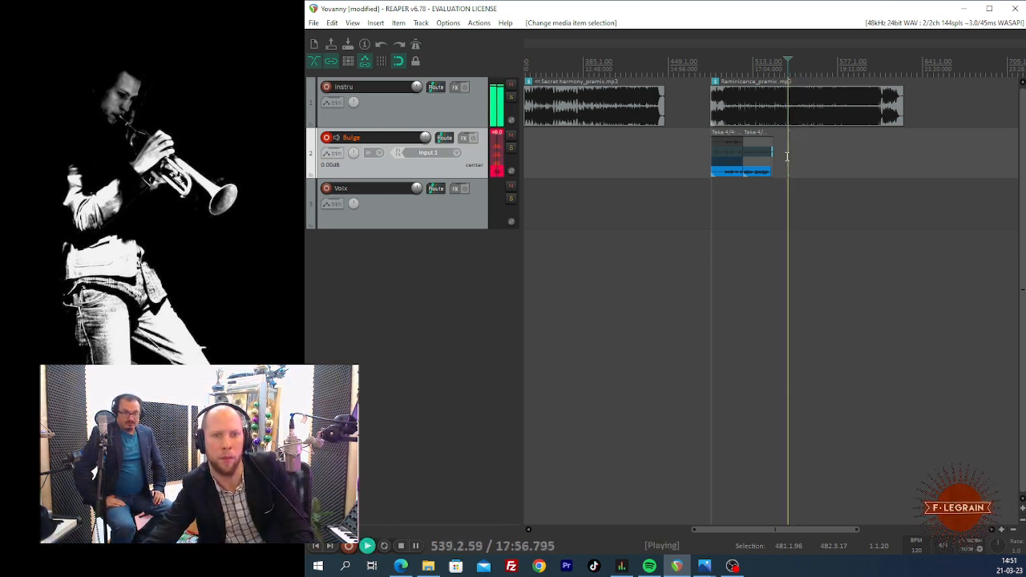
{"action": "left_click", "coordinate": [782, 155]}
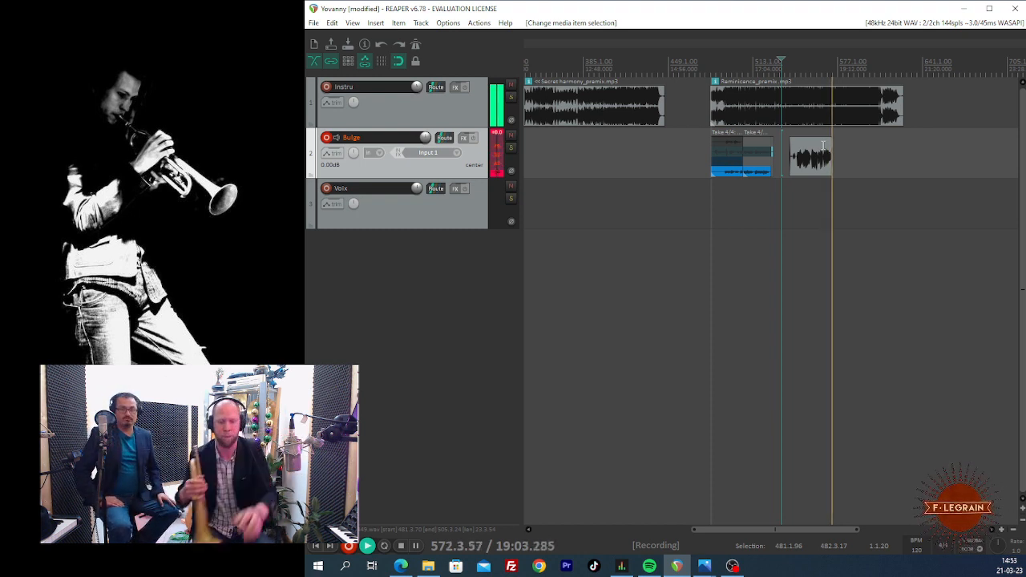
{"action": "key", "text": "space"}
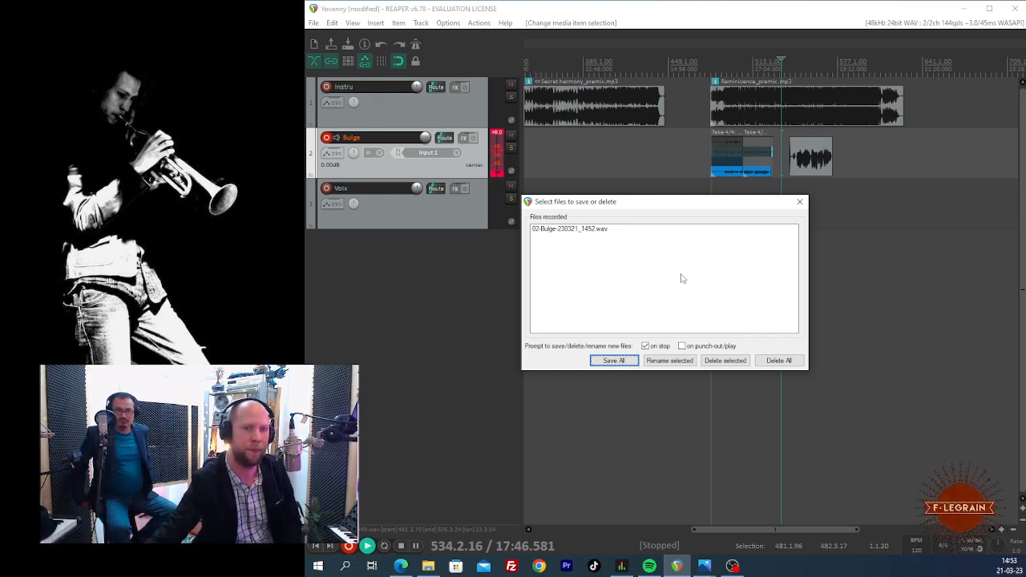
{"action": "left_click", "coordinate": [602, 361]}
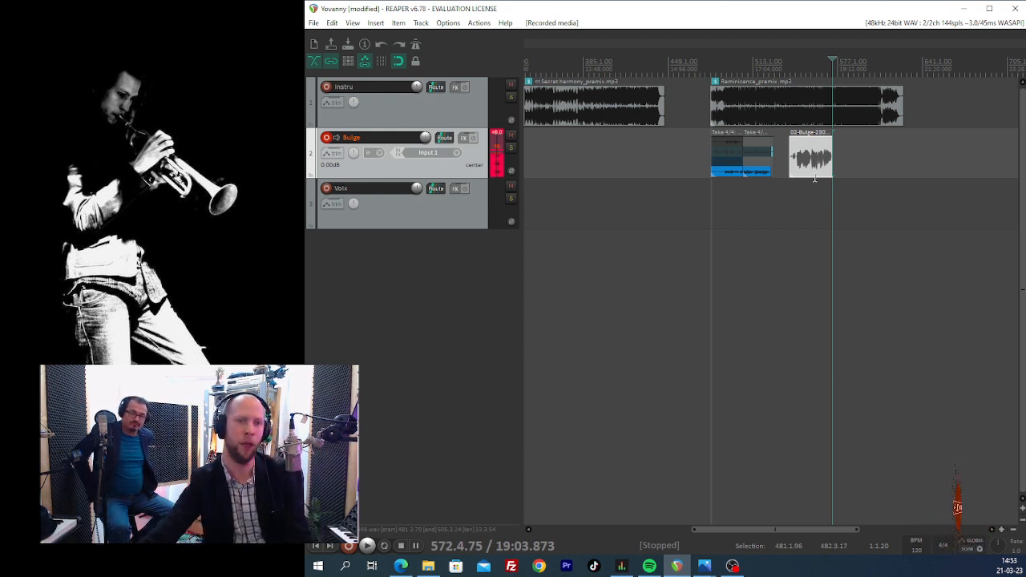
Step: Listen back to the new Bulge take against the instrumental, starting at 553.2.77
{"action": "left_click", "coordinate": [805, 193]}
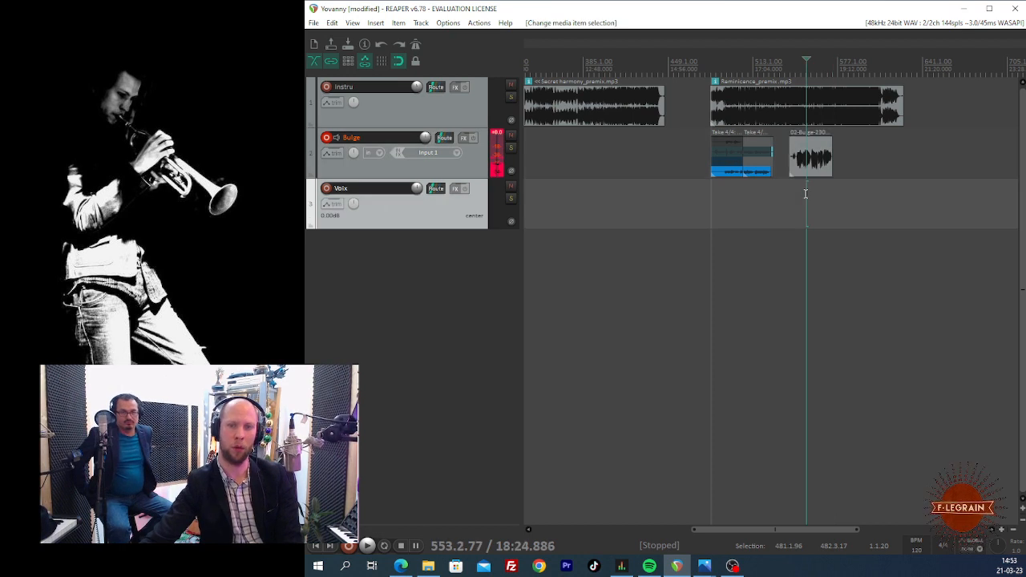
{"action": "key", "text": "space"}
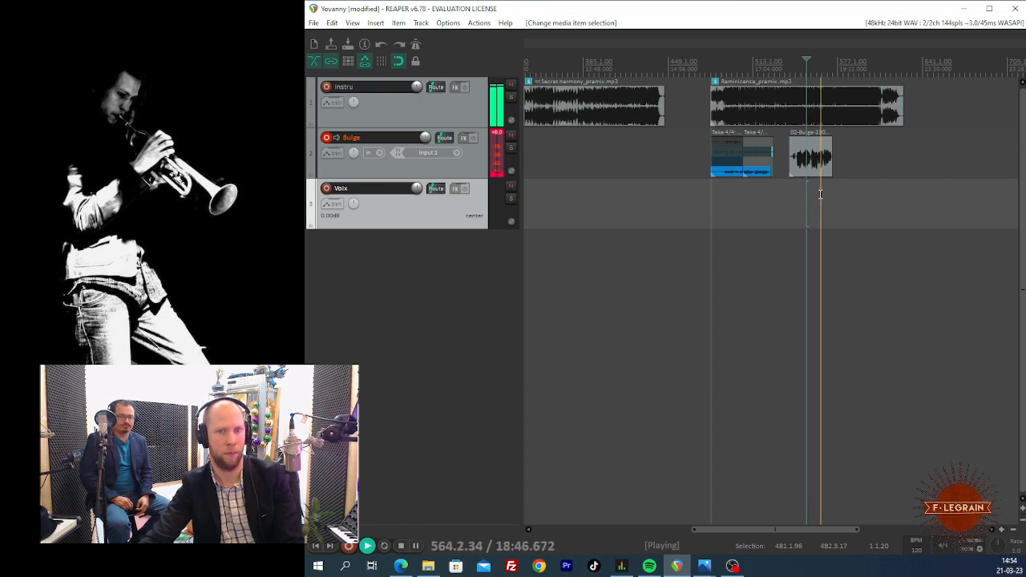
{"action": "key", "text": "space"}
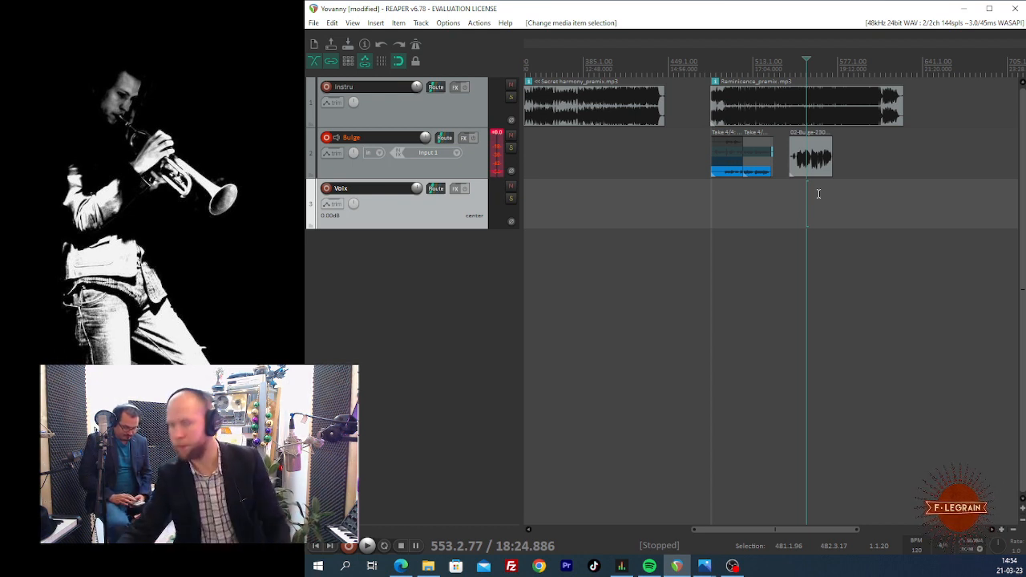
Step: Record a second Bulge take of this passage from 541.3.10 to about measure 578 and save the file
{"action": "left_click", "coordinate": [791, 186]}
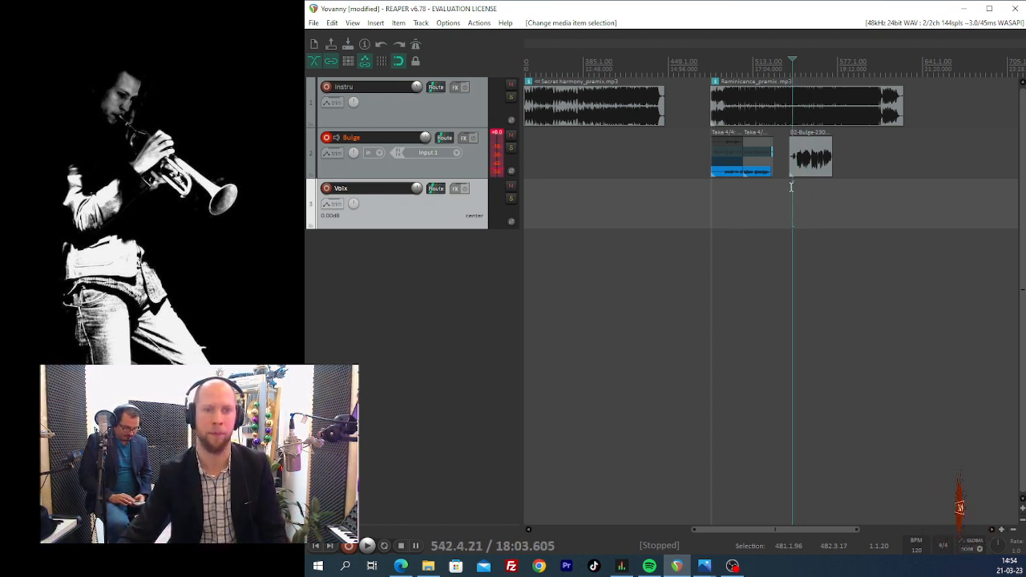
{"action": "left_click", "coordinate": [790, 188]}
{"action": "key", "text": "ctrl+r"}
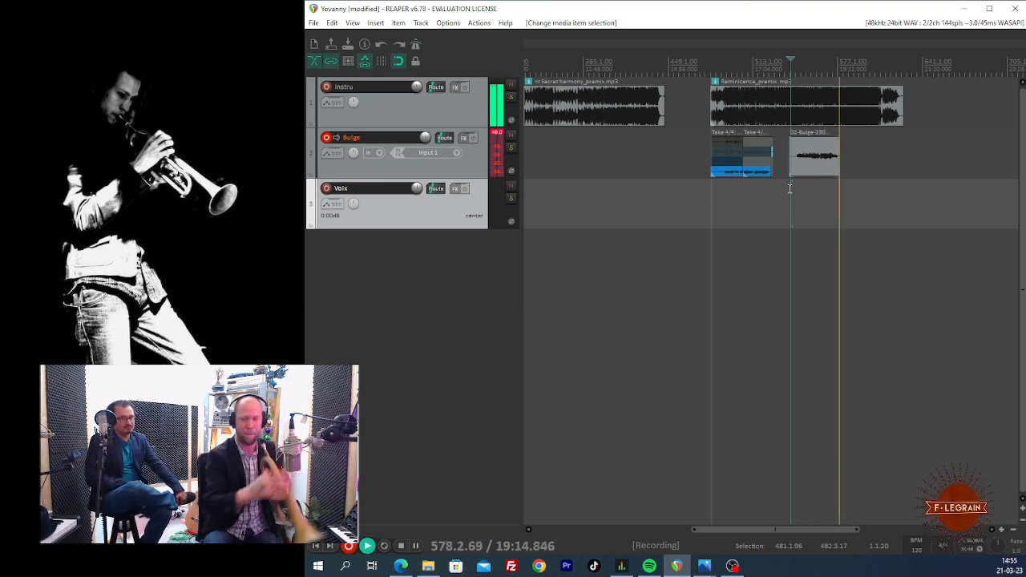
{"action": "key", "text": "space"}
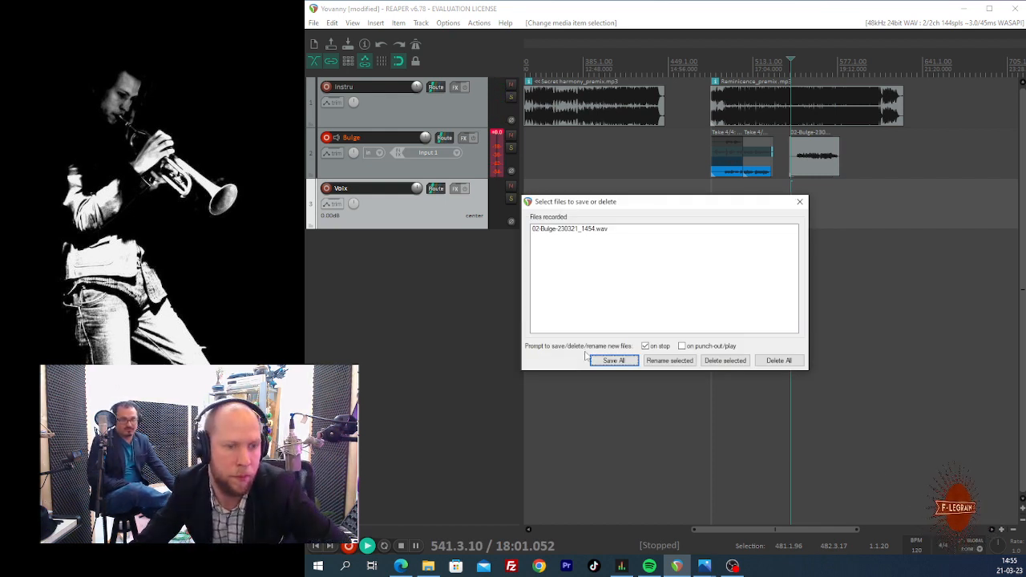
{"action": "left_click", "coordinate": [614, 361]}
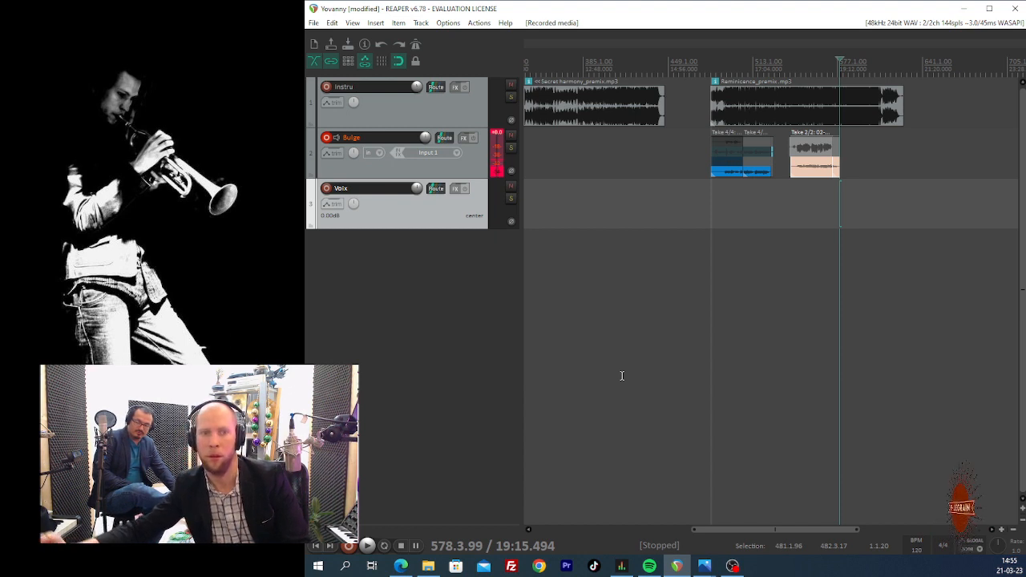
Step: Play back the second take from 538.4.89 and disarm the Bulge track for recording
{"action": "left_click", "coordinate": [799, 192]}
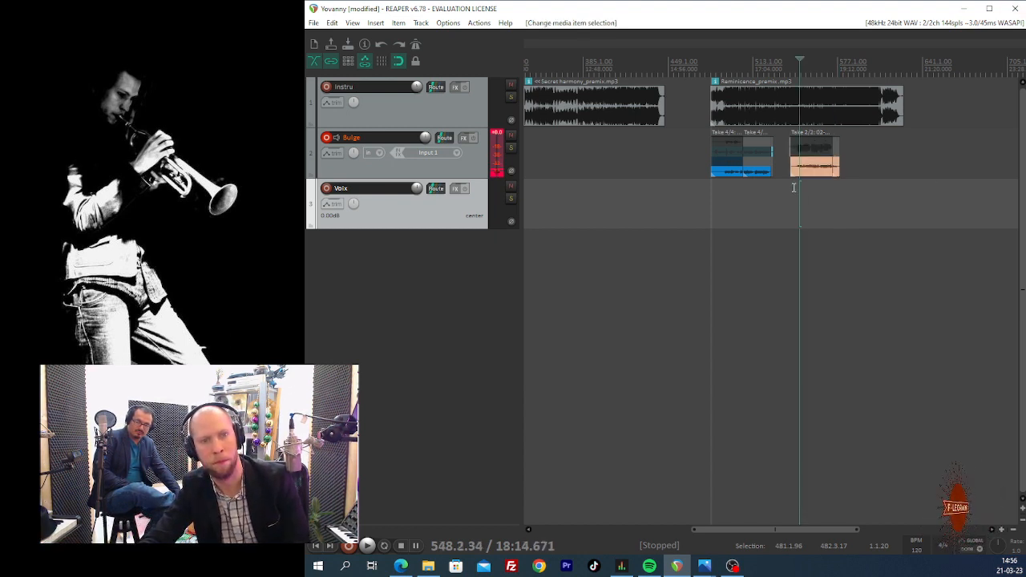
{"action": "left_click", "coordinate": [787, 191]}
{"action": "key", "text": "space"}
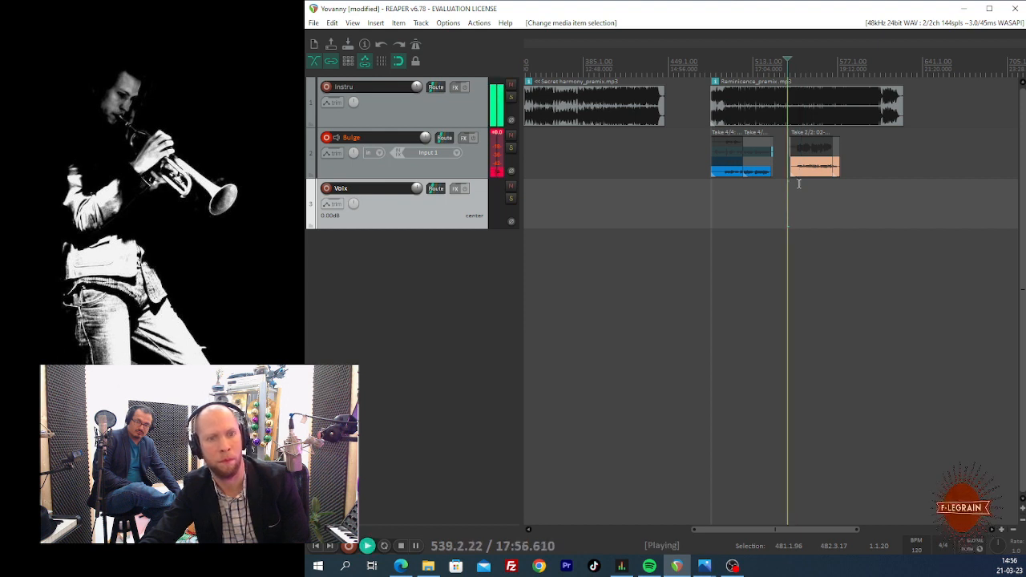
{"action": "left_click", "coordinate": [327, 138]}
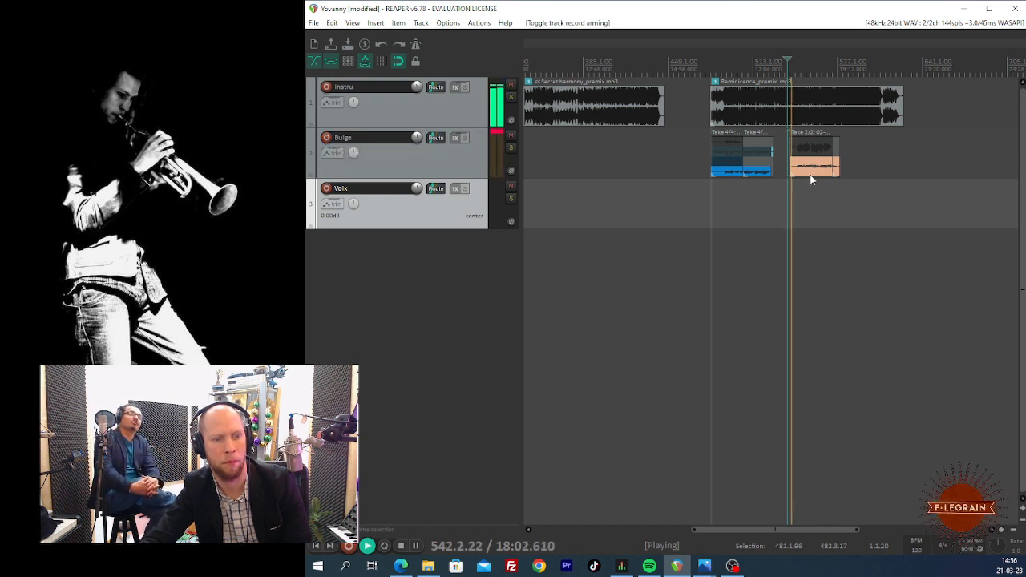
Step: Reset the Bulge track's peak indicator in the mixer and return to the arrangement
{"action": "key", "text": "ctrl+m"}
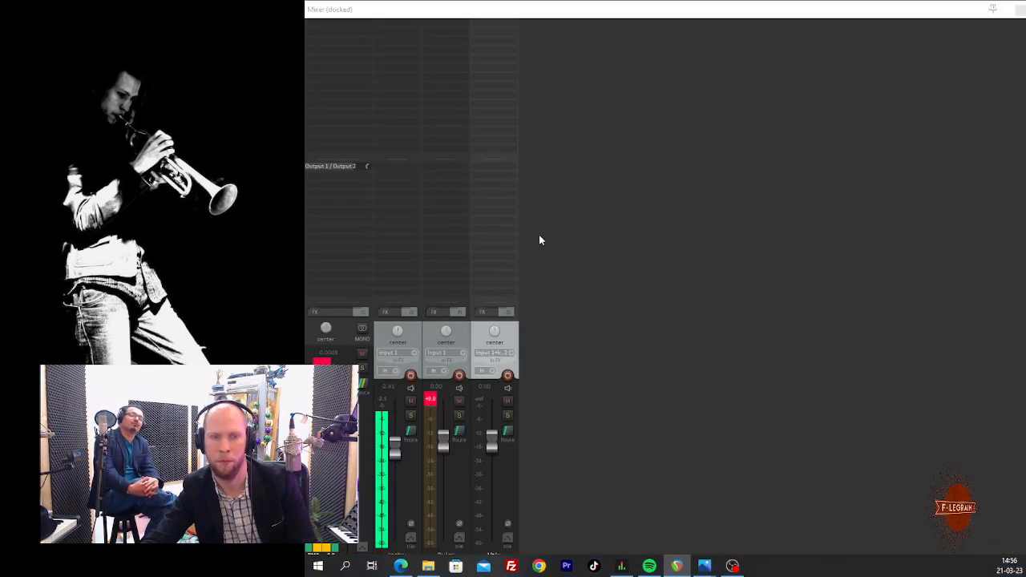
{"action": "left_click", "coordinate": [420, 399]}
{"action": "left_click", "coordinate": [425, 396]}
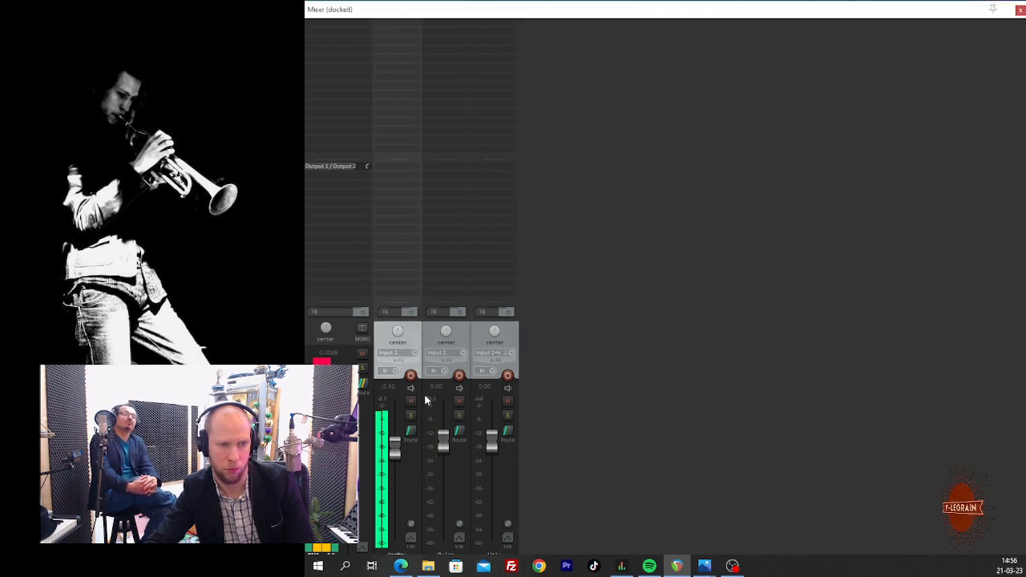
{"action": "key", "text": "ctrl+m"}
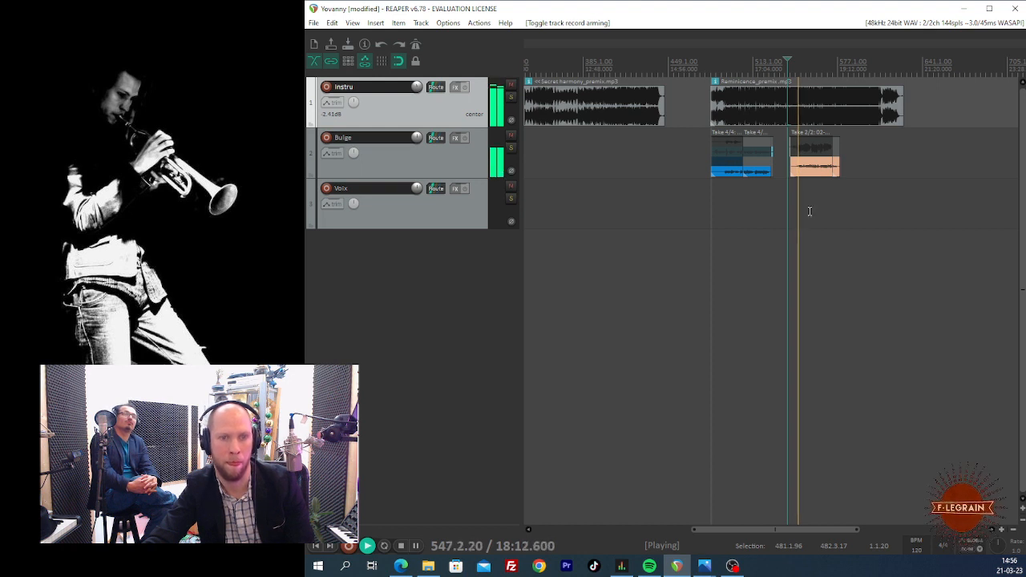
Step: Raise the Bulge track's volume to 8.60 dB, listen through the rest of the take and stop playback
{"action": "left_click", "coordinate": [444, 169]}
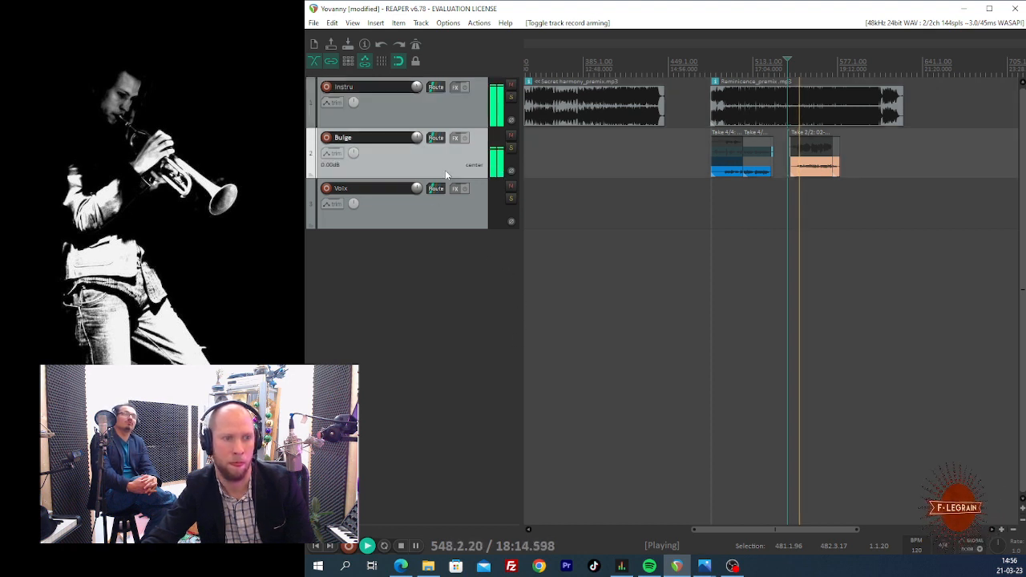
{"action": "key", "text": "ctrl+m"}
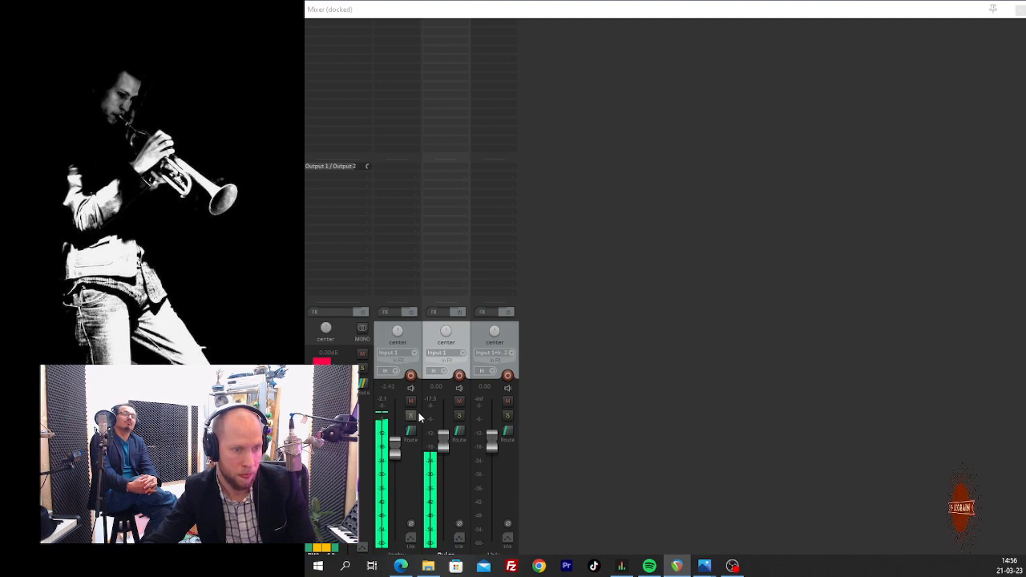
{"action": "left_click_drag", "start_coordinate": [440, 451], "coordinate": [442, 427]}
{"action": "key", "text": "ctrl+m"}
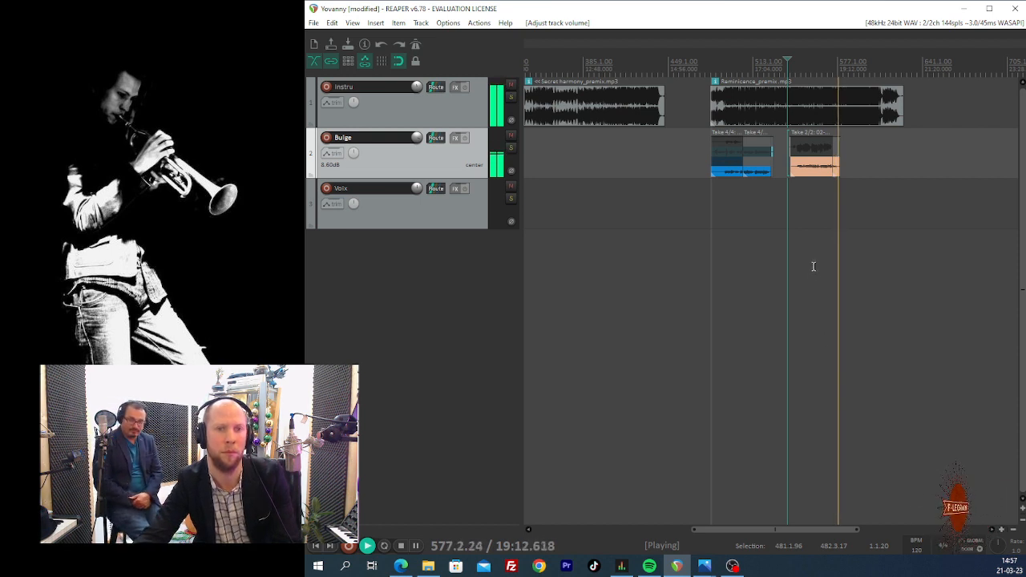
{"action": "scroll", "coordinate": [813, 266], "scroll_direction": "down", "scroll_amount": 4}
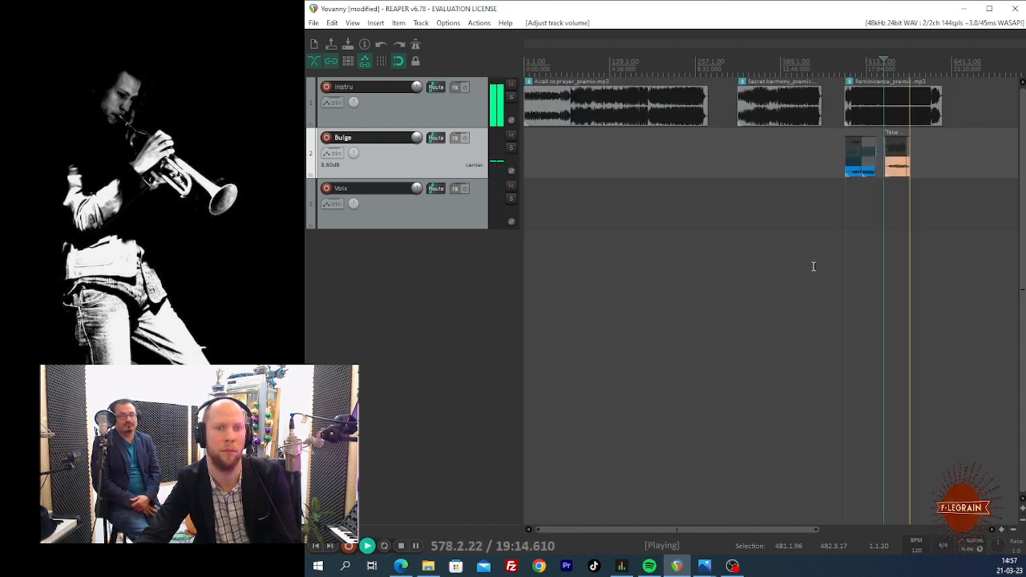
{"action": "key", "text": "space"}
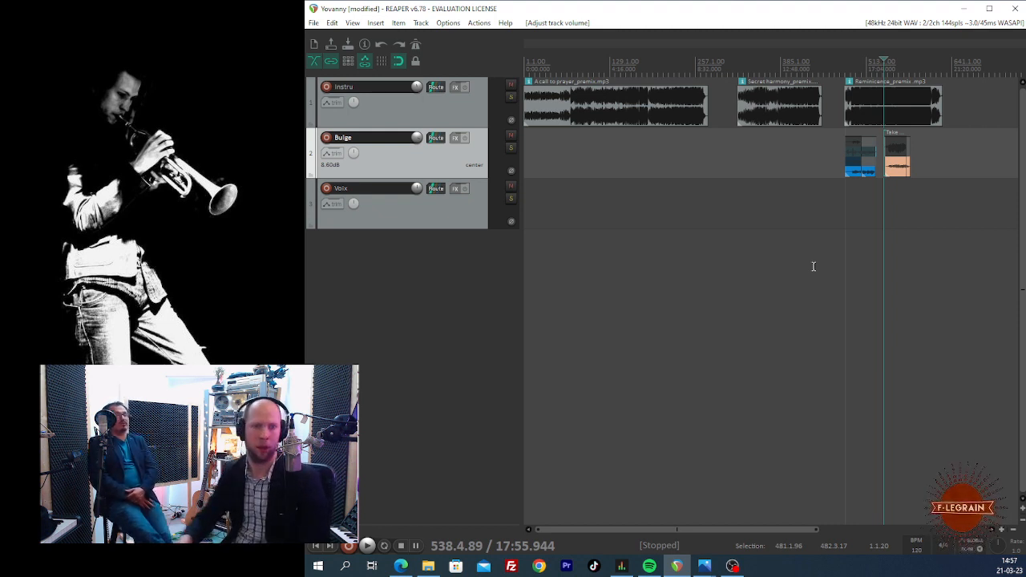
Step: Play the final part of the Reminicence instrumental from 597.1.64, beyond the recorded Bulge takes
{"action": "left_click", "coordinate": [746, 140]}
{"action": "left_click", "coordinate": [736, 144]}
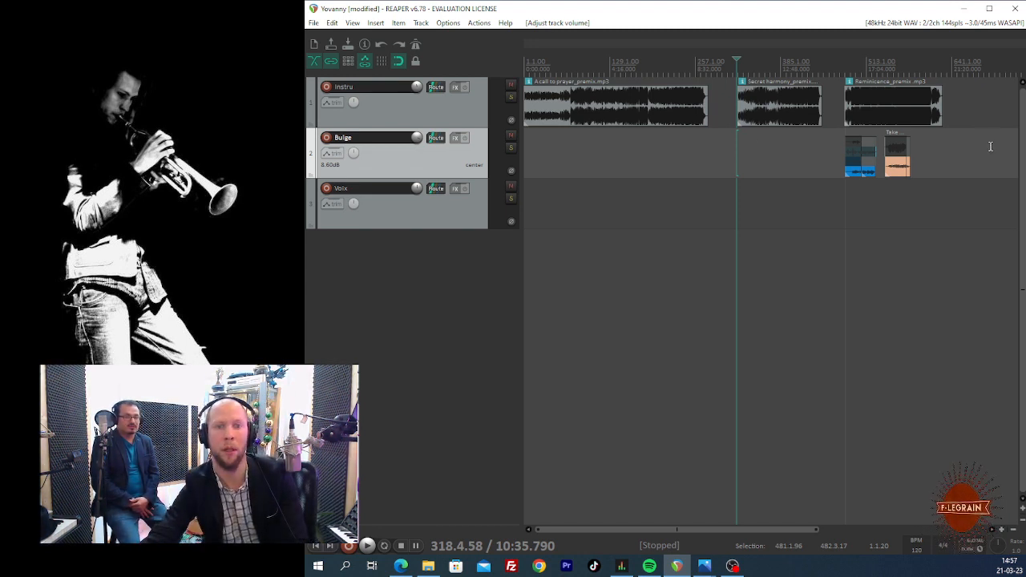
{"action": "left_click", "coordinate": [922, 141]}
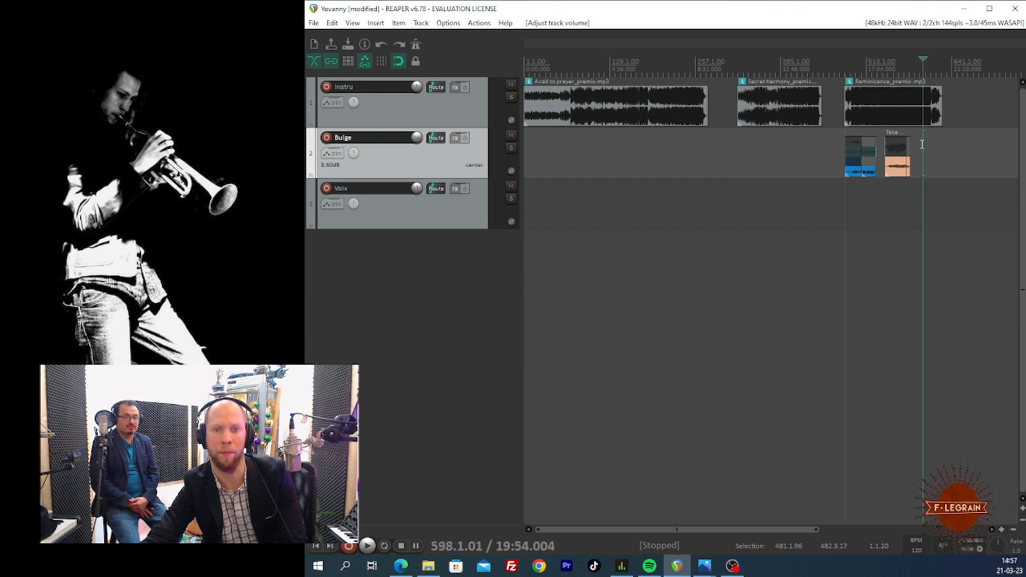
{"action": "left_click", "coordinate": [922, 144]}
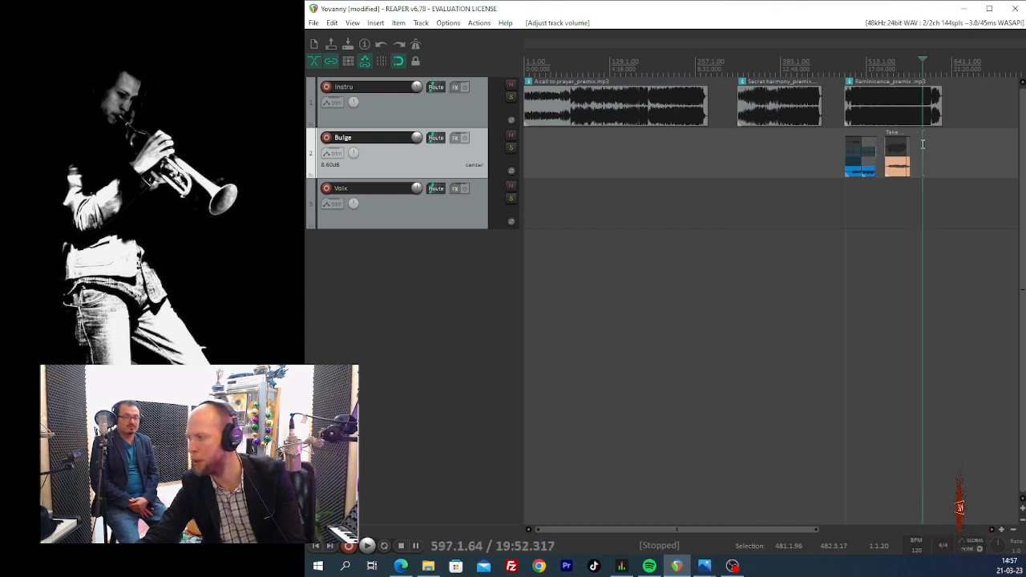
{"action": "key", "text": "space"}
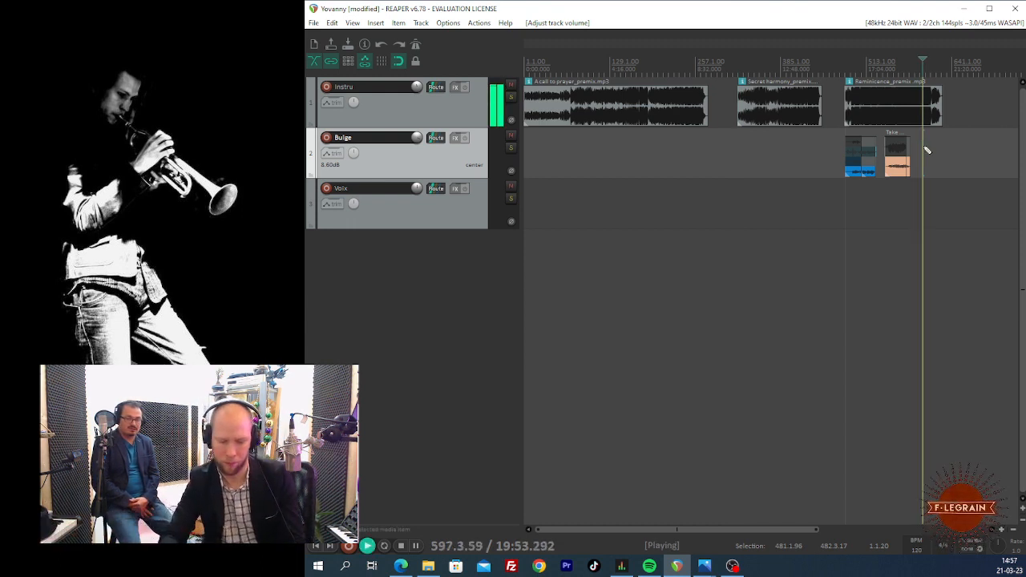
Step: Arm the Bulge track for recording while the Reminicence instrumental keeps playing
{"action": "key", "text": "ctrl+r"}
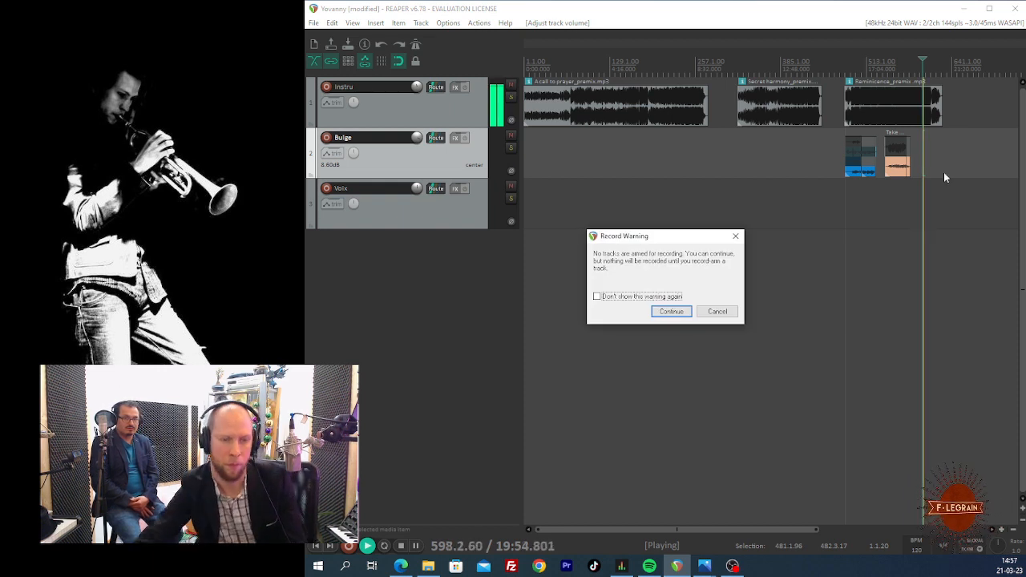
{"action": "left_click", "coordinate": [736, 235]}
{"action": "left_click", "coordinate": [326, 138]}
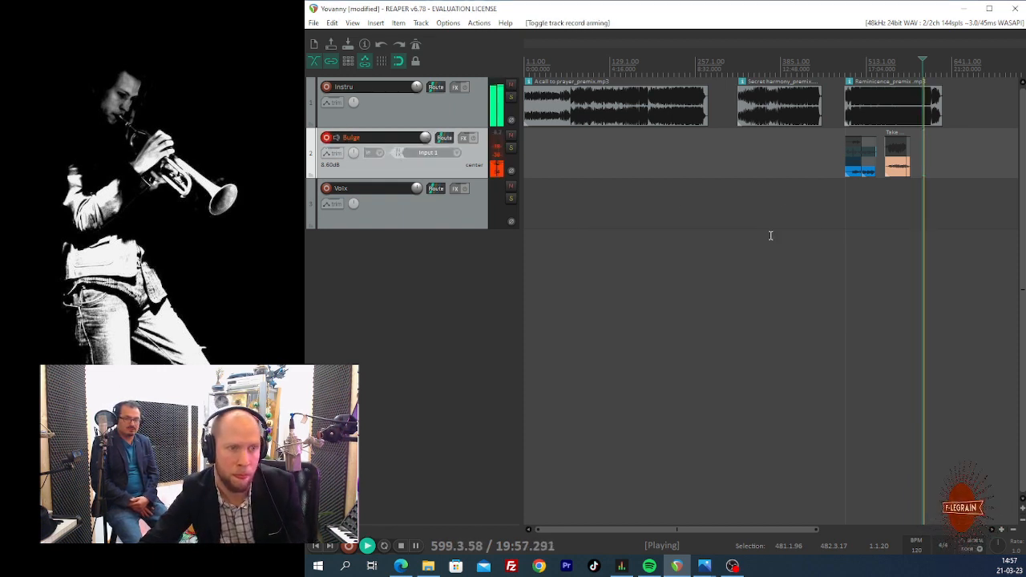
Step: Record a short Bulge take from 595.2.89 over the end of the Reminicence instrumental and save its audio file
{"action": "left_click", "coordinate": [921, 170]}
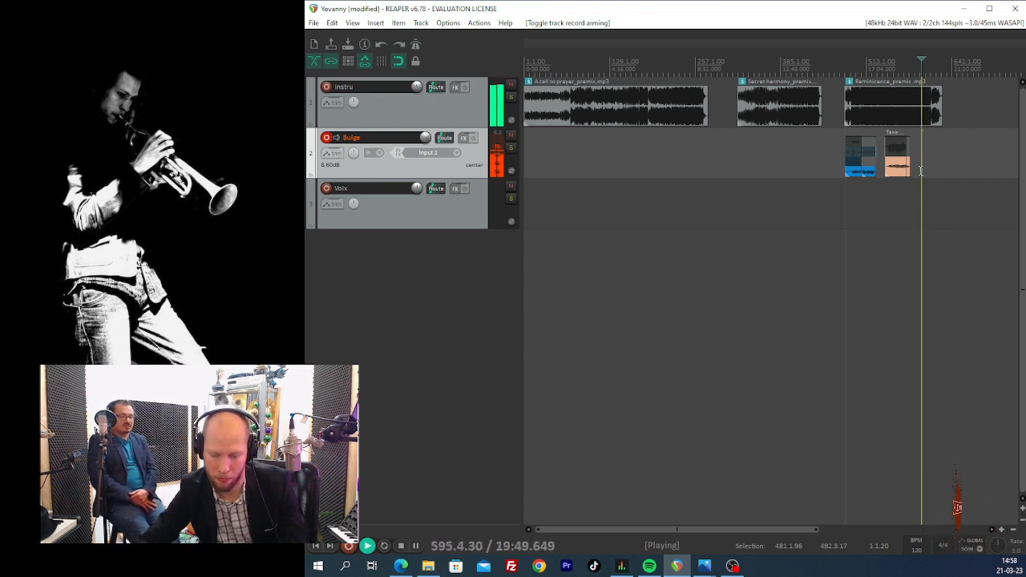
{"action": "key", "text": "ctrl+r"}
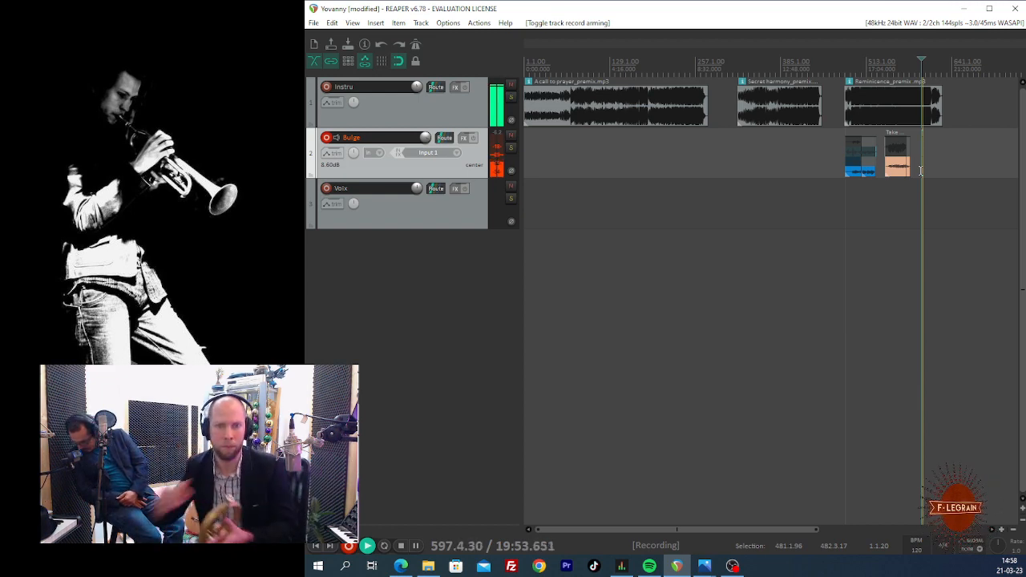
{"action": "scroll", "coordinate": [900, 176], "scroll_direction": "down", "scroll_amount": 4}
{"action": "scroll", "coordinate": [903, 178], "scroll_direction": "up", "scroll_amount": 8}
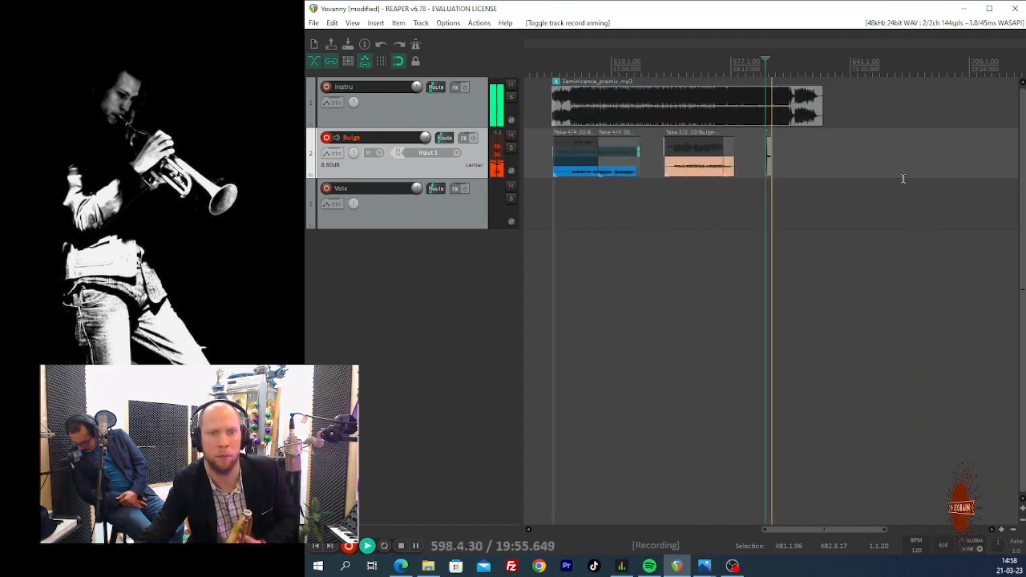
{"action": "scroll", "coordinate": [902, 179], "scroll_direction": "up", "scroll_amount": 2}
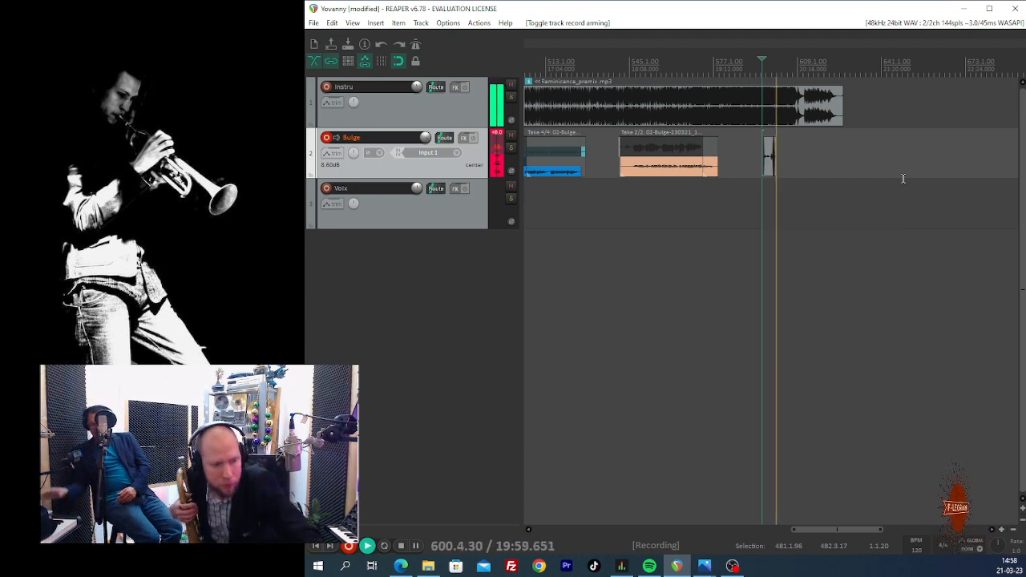
{"action": "key", "text": "space"}
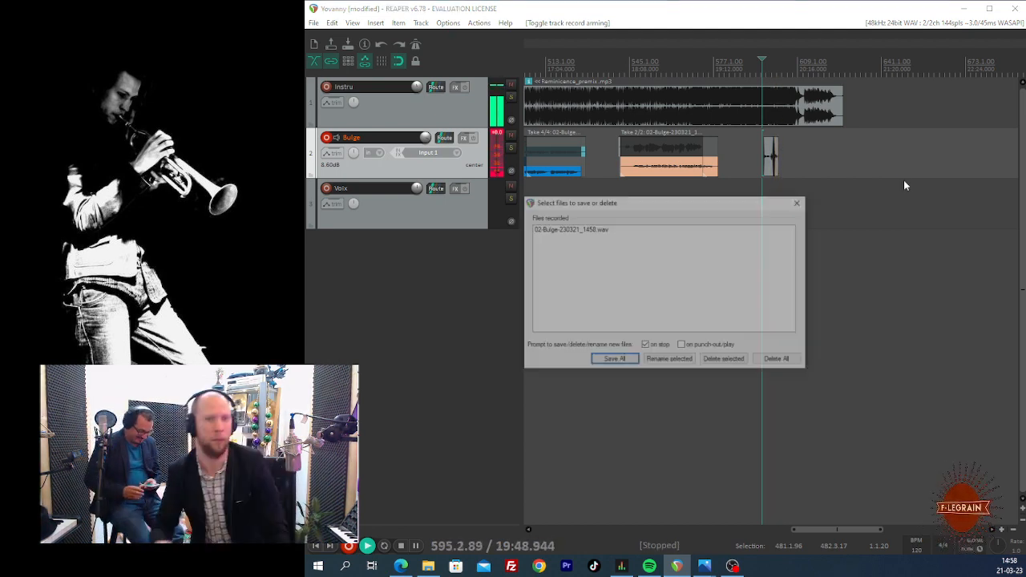
{"action": "left_click", "coordinate": [632, 360]}
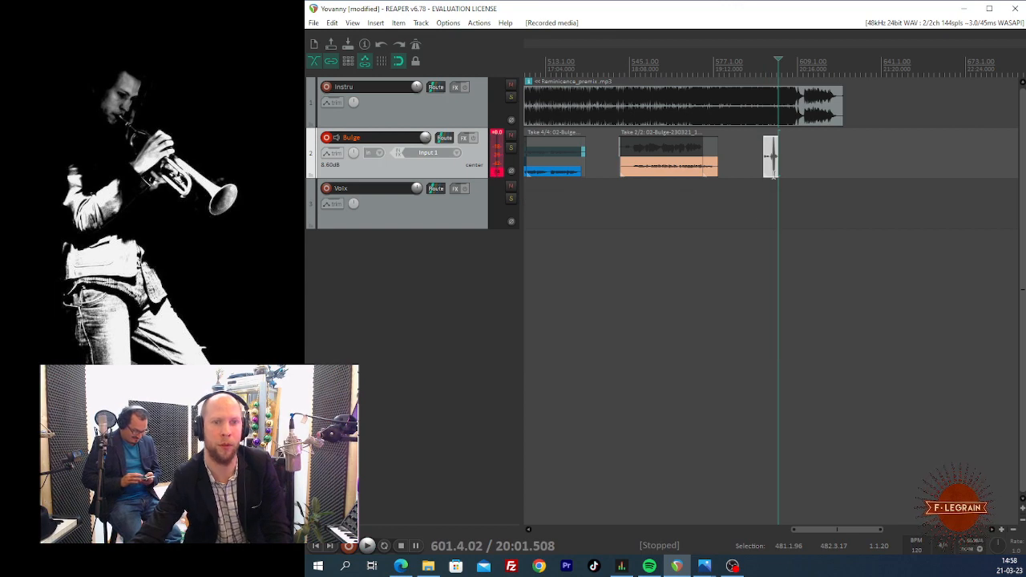
Step: Delete the short last take from the Bulge track
{"action": "left_click", "coordinate": [765, 164]}
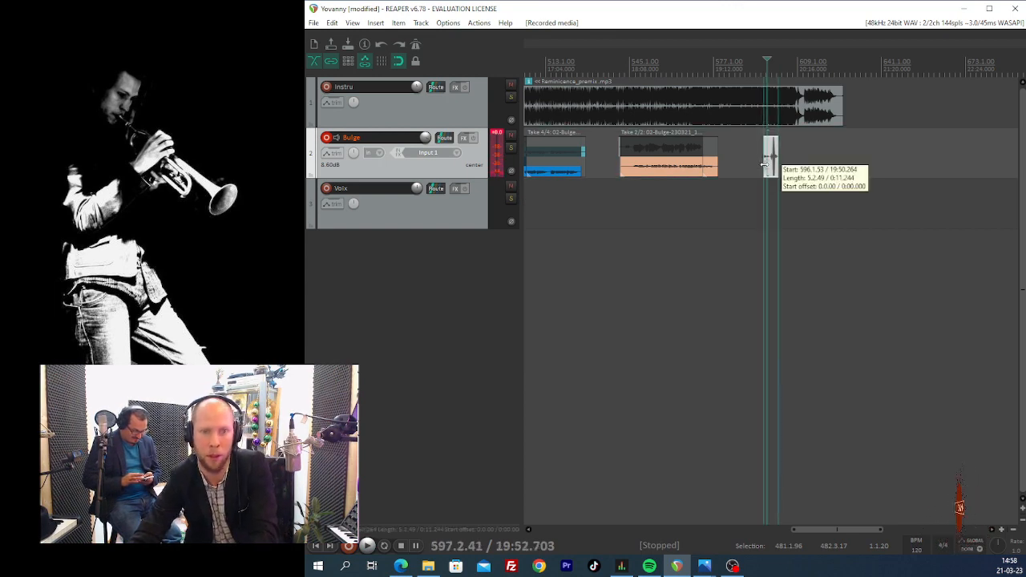
{"action": "key", "text": "Delete"}
Step: Record a Bulge take from 595.4.39 over the closing section of the Reminicence instrumental and save its audio file
{"action": "left_click", "coordinate": [762, 170]}
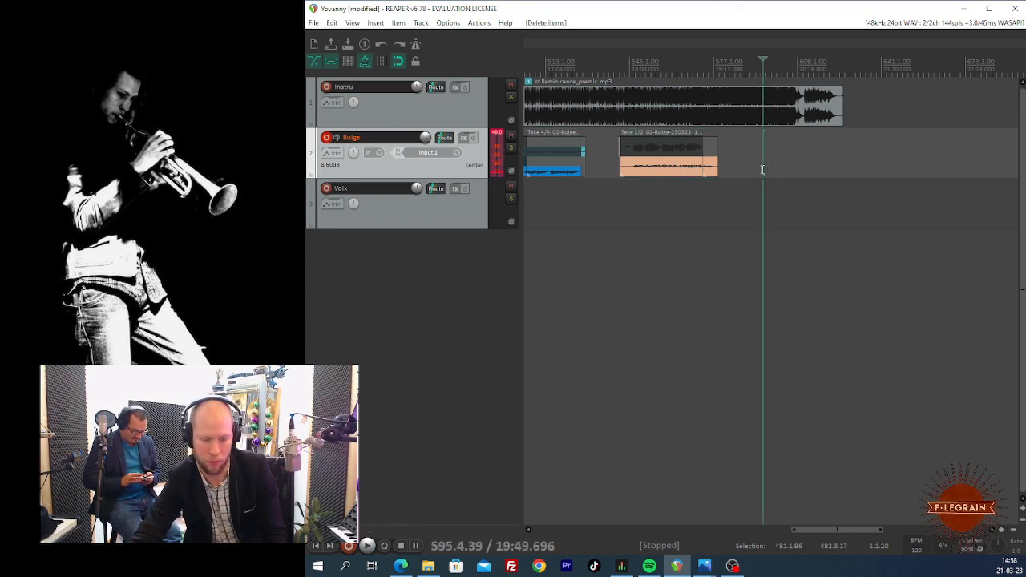
{"action": "key", "text": "ctrl+r"}
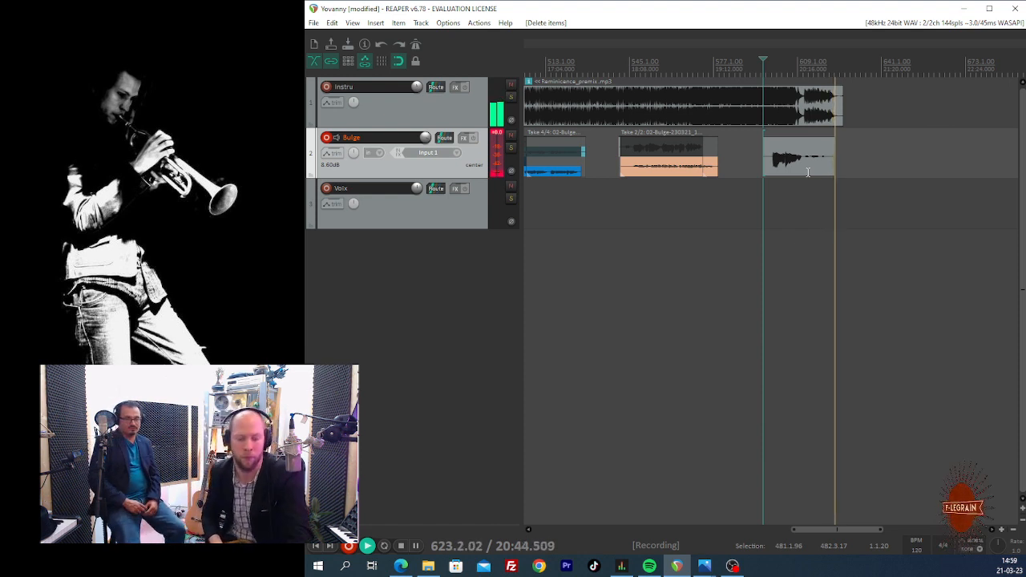
{"action": "key", "text": "space"}
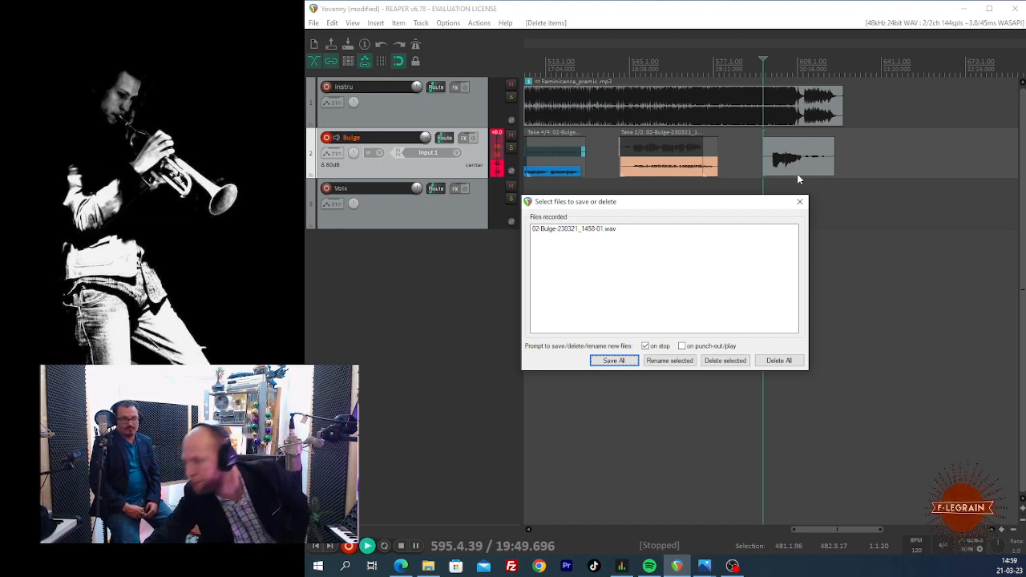
{"action": "left_click", "coordinate": [615, 360]}
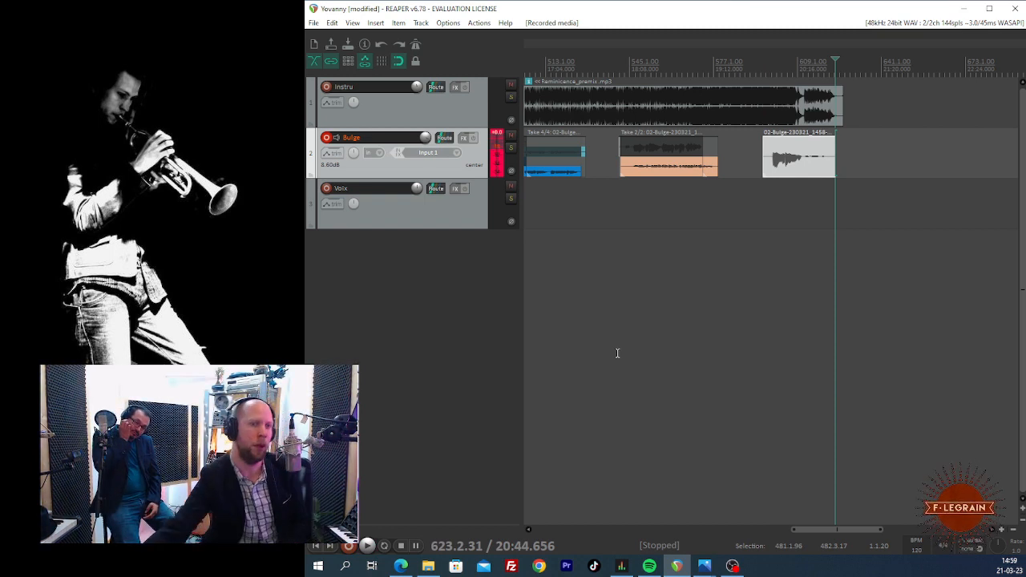
Step: Place the edit cursor near the start of the A call to prayer premix, at 4.2.36
{"action": "scroll", "coordinate": [709, 269], "scroll_direction": "down", "scroll_amount": 5}
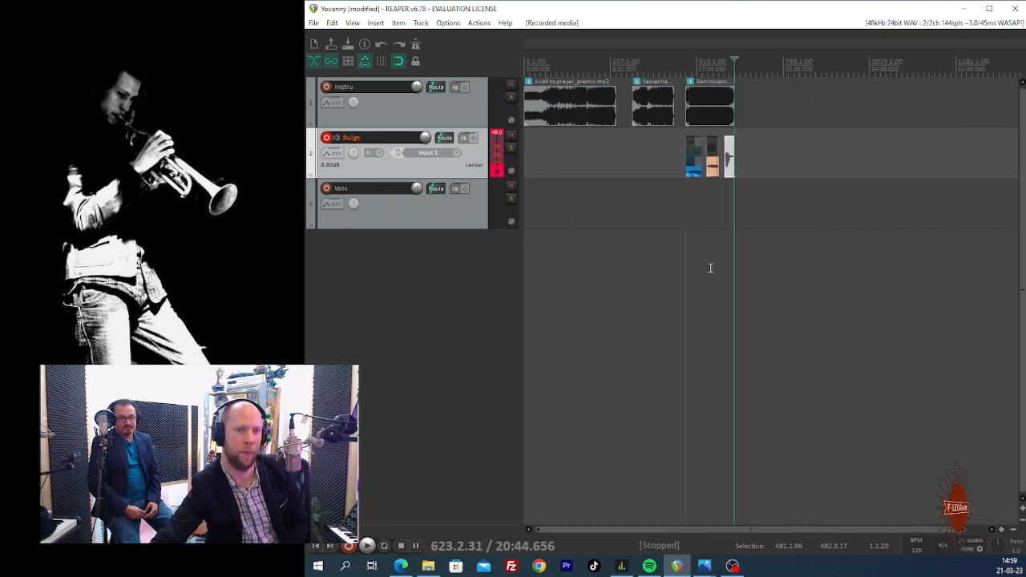
{"action": "left_click", "coordinate": [634, 169]}
{"action": "left_click", "coordinate": [632, 150]}
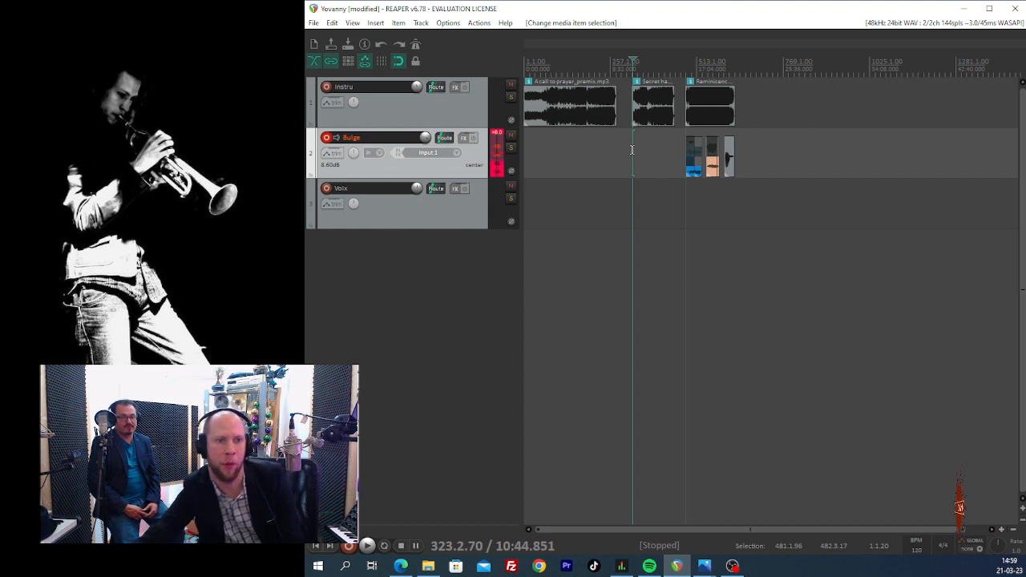
{"action": "left_click", "coordinate": [525, 153]}
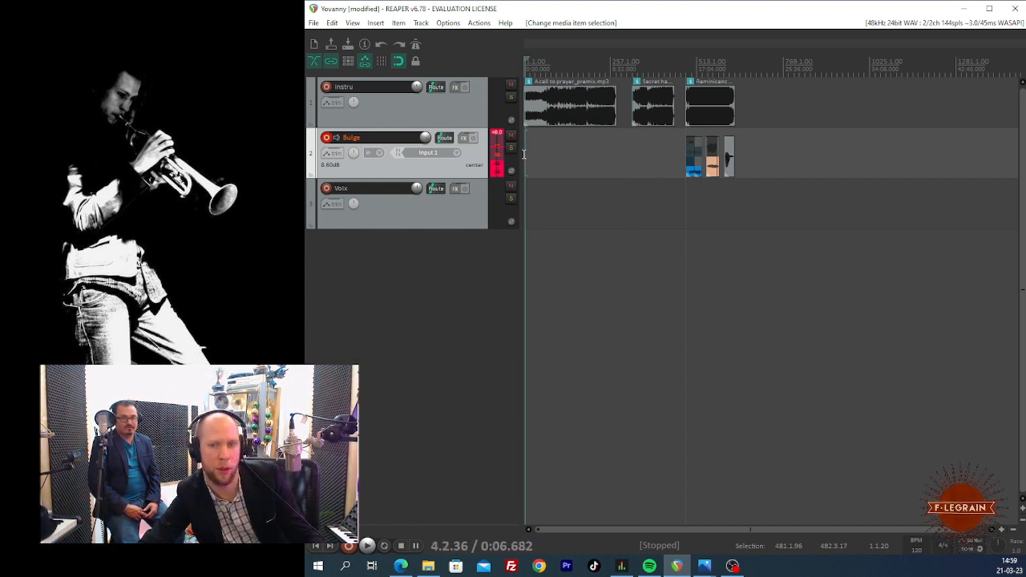